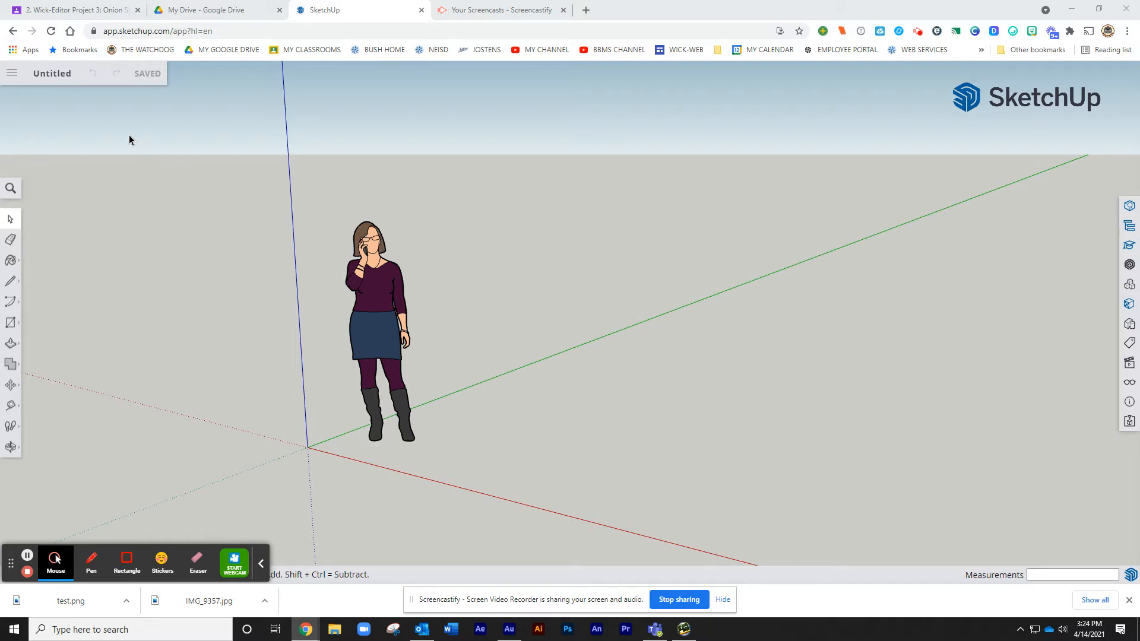
Save the untitled model in the SketchUp project folder under the name PRACTICE.
{"action": "left_click", "coordinate": [59, 74]}
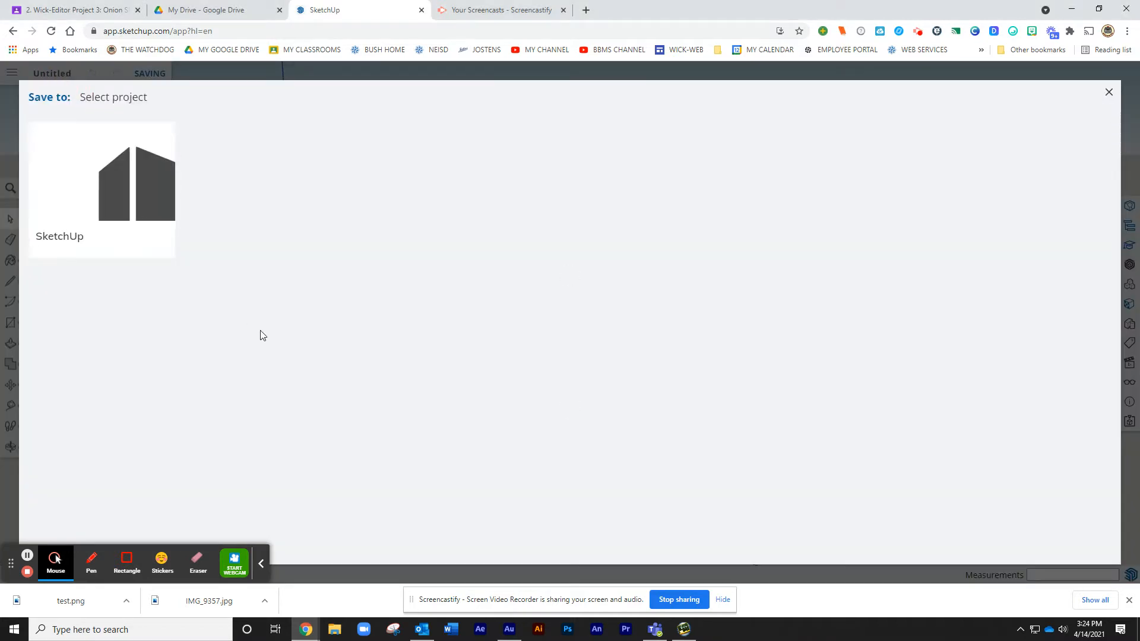
{"action": "left_click", "coordinate": [62, 232]}
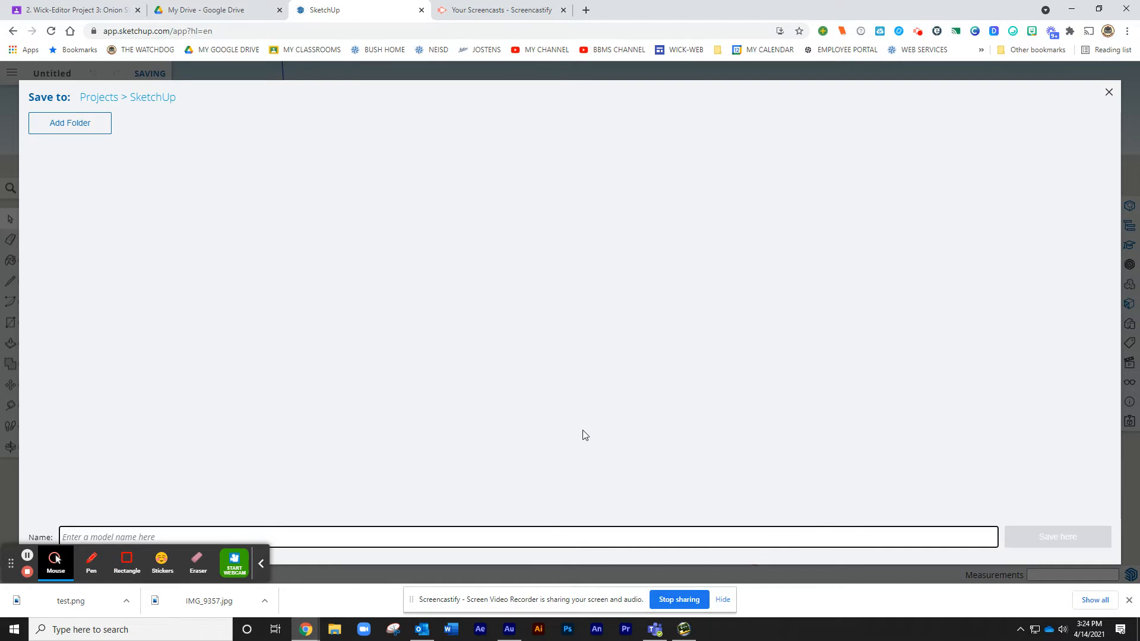
{"action": "type", "text": "PRA"}
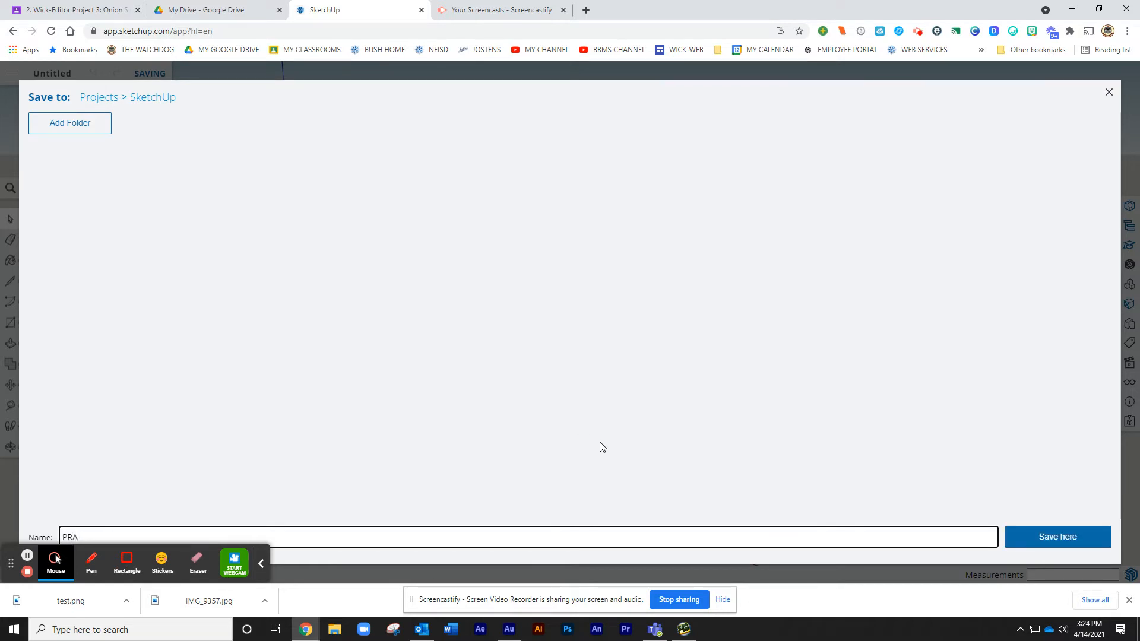
{"action": "type", "text": "CTICE"}
{"action": "left_click", "coordinate": [1043, 538]}
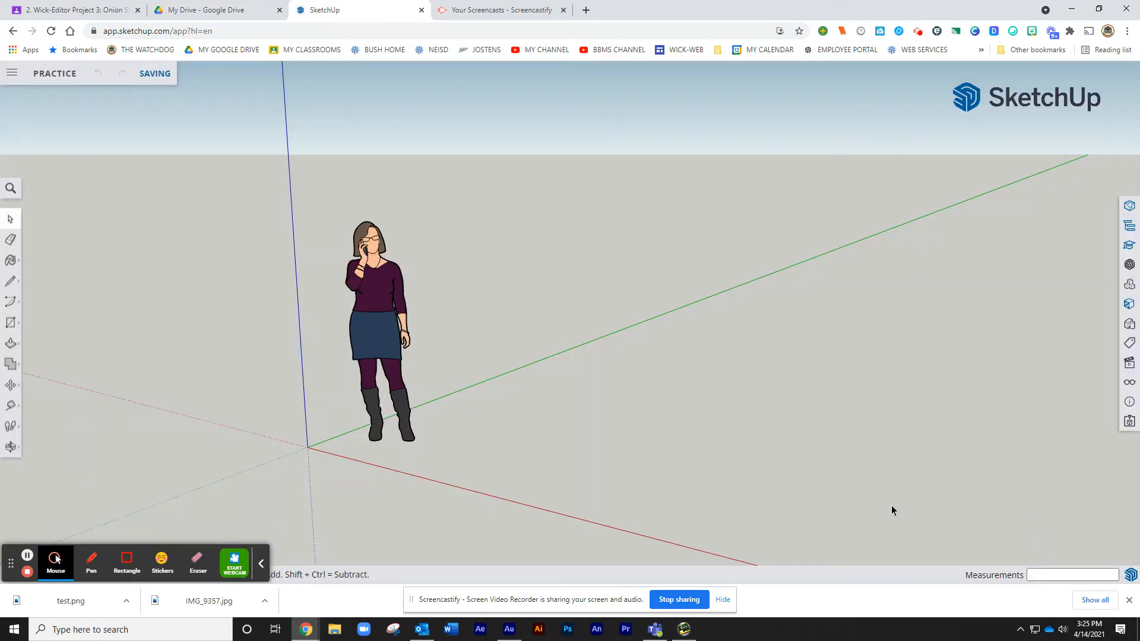
Delete the default standing woman figure beside the origin.
{"action": "left_click", "coordinate": [391, 313]}
{"action": "key", "text": "Delete"}
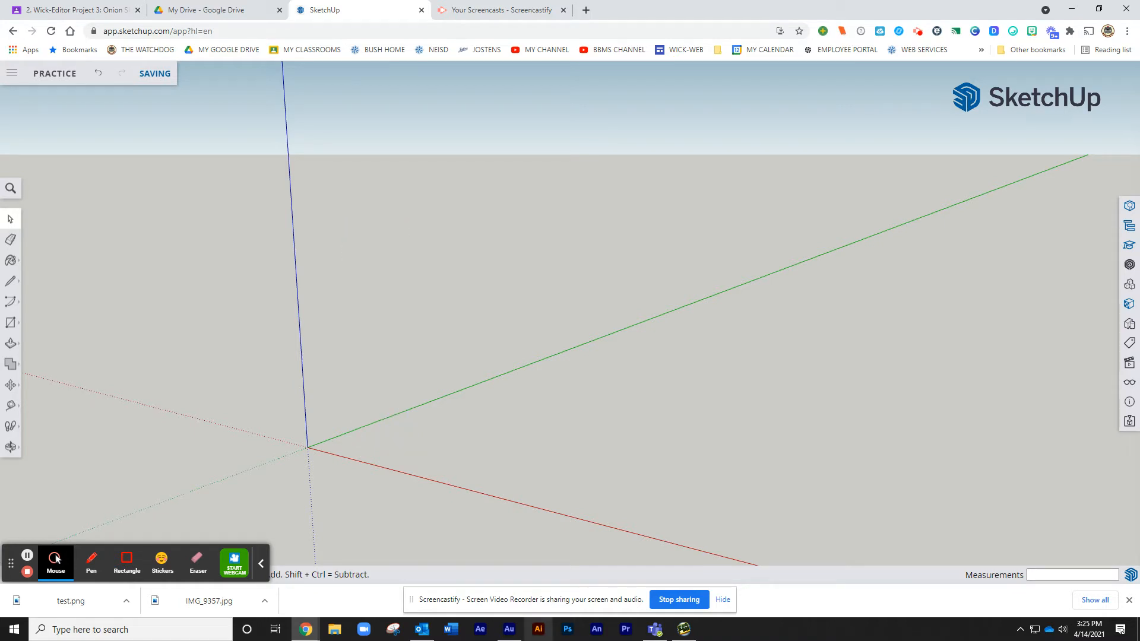
Draw a rectangle about 15' 5" by 22' 3" on the ground between the red and green axes.
{"action": "scroll", "coordinate": [510, 469], "scroll_direction": "down", "scroll_amount": 1}
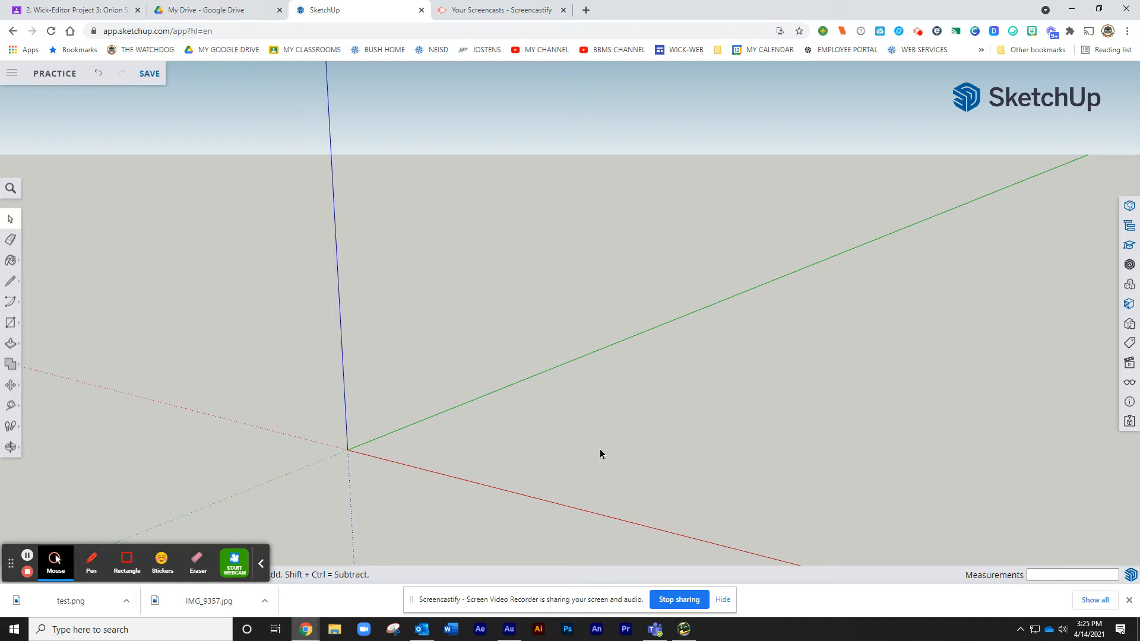
{"action": "scroll", "coordinate": [600, 453], "scroll_direction": "down", "scroll_amount": 3}
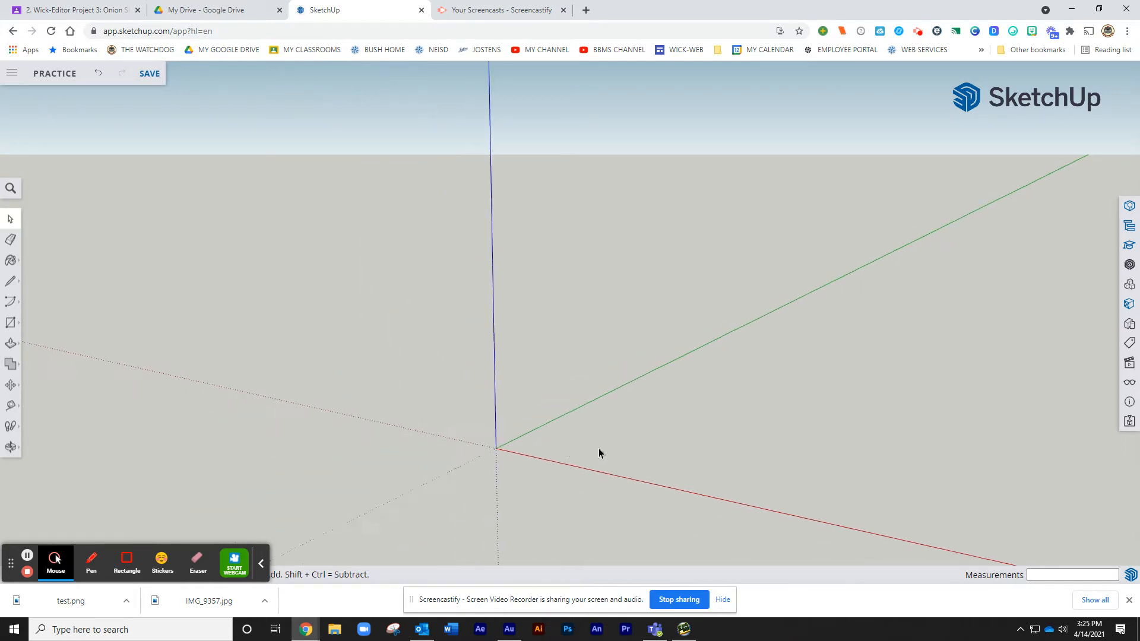
{"action": "scroll", "coordinate": [600, 452], "scroll_direction": "up", "scroll_amount": 3}
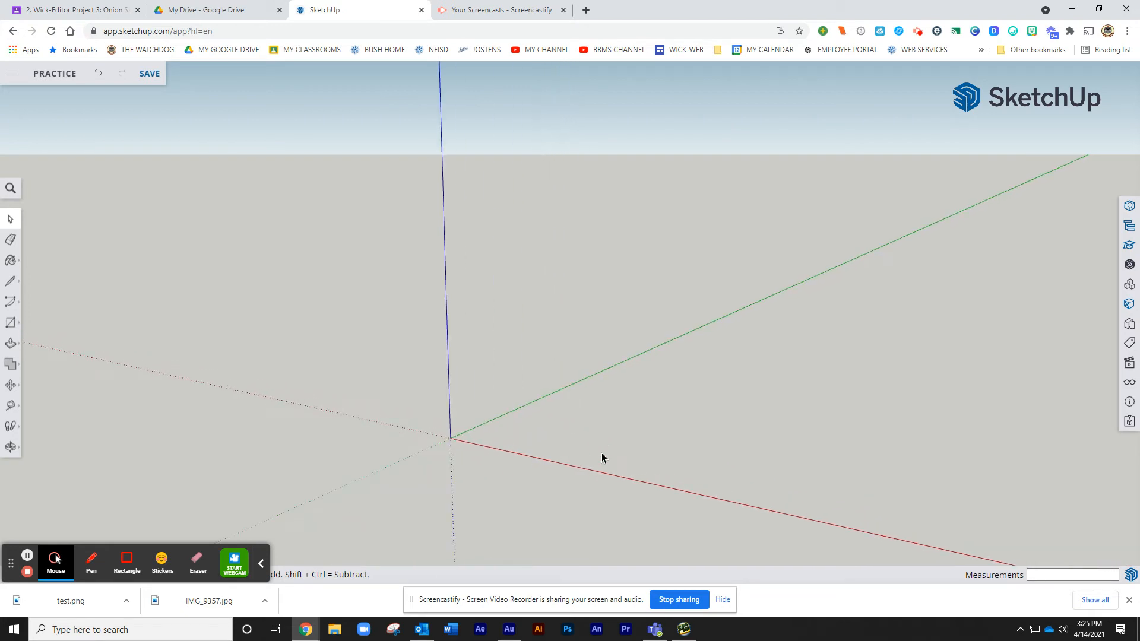
{"action": "scroll", "coordinate": [602, 462], "scroll_direction": "up", "scroll_amount": 1}
{"action": "scroll", "coordinate": [603, 460], "scroll_direction": "down", "scroll_amount": 2}
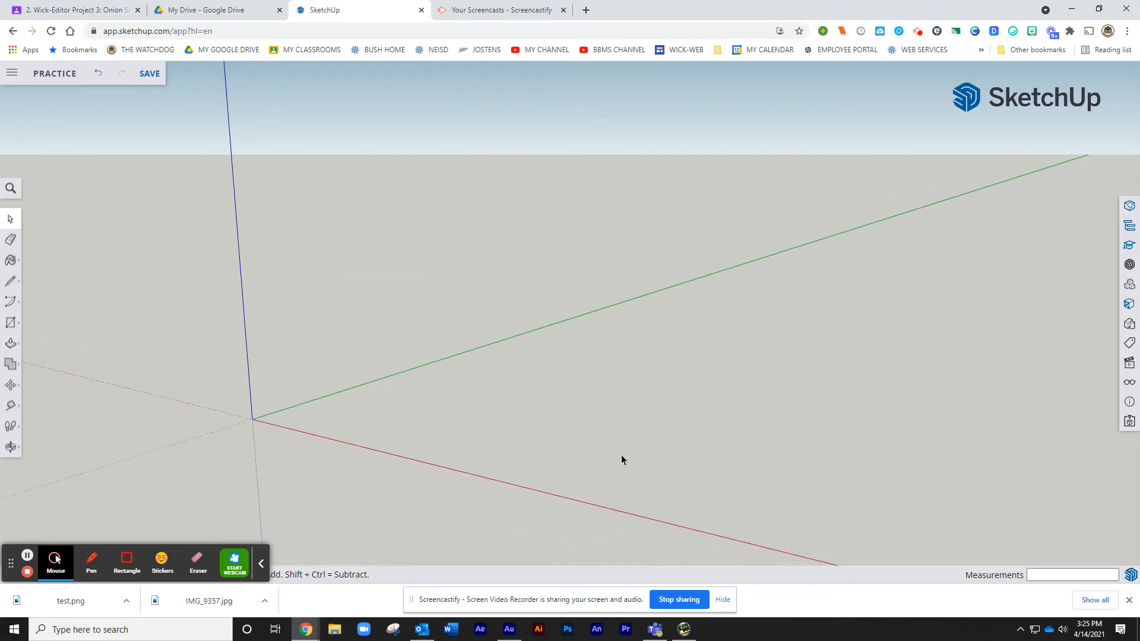
{"action": "middle_click_drag", "start_coordinate": [648, 454], "coordinate": [632, 432]}
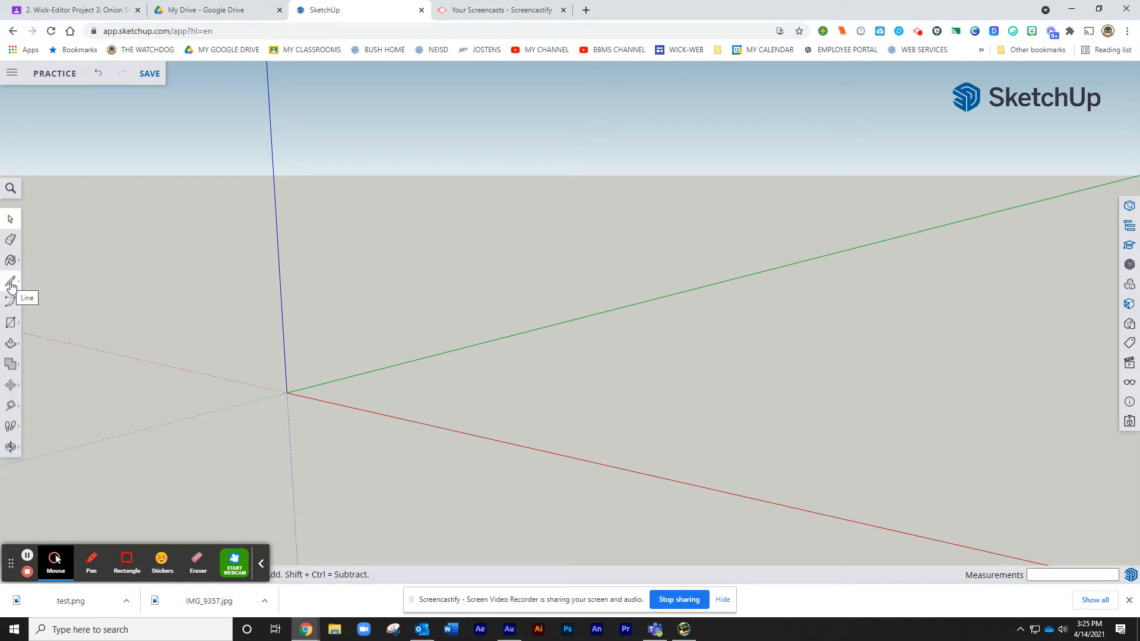
{"action": "left_click", "coordinate": [10, 325]}
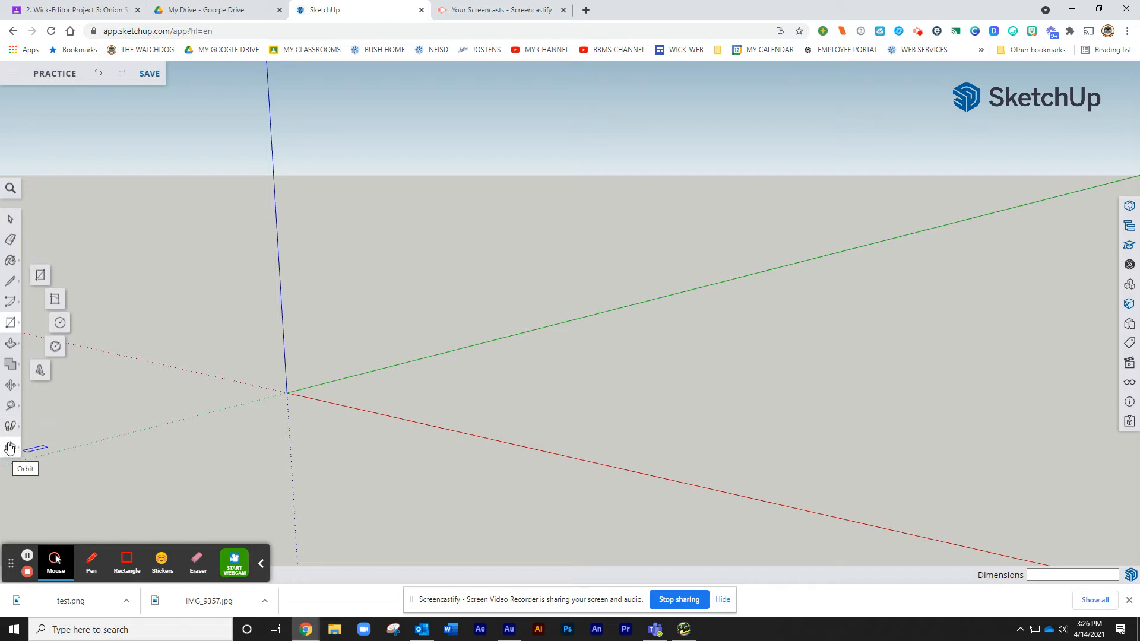
{"action": "left_click", "coordinate": [40, 274]}
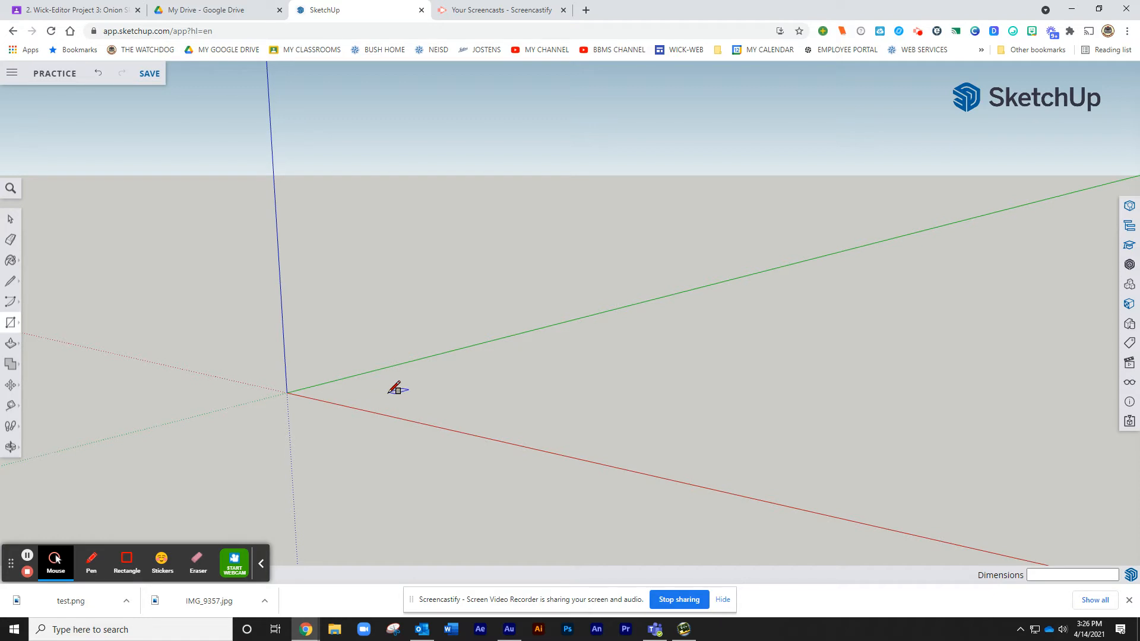
{"action": "left_click", "coordinate": [363, 391]}
{"action": "left_click_drag", "start_coordinate": [364, 391], "coordinate": [1050, 327]}
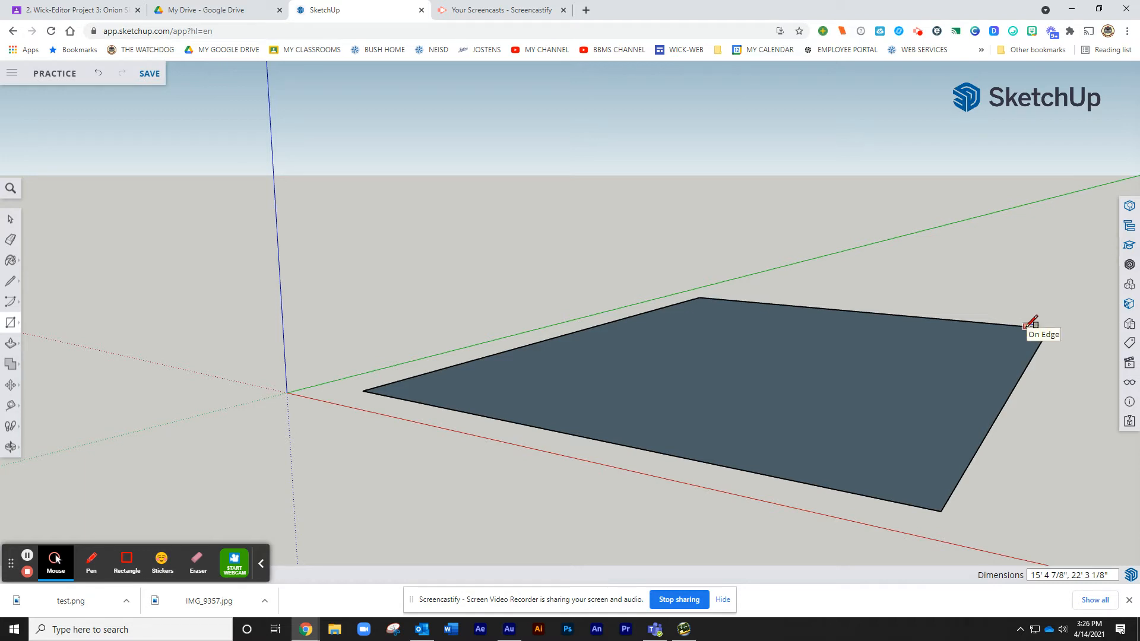
Set the rectangle's dimensions to 20' by 20'.
{"action": "type", "text": "2"}
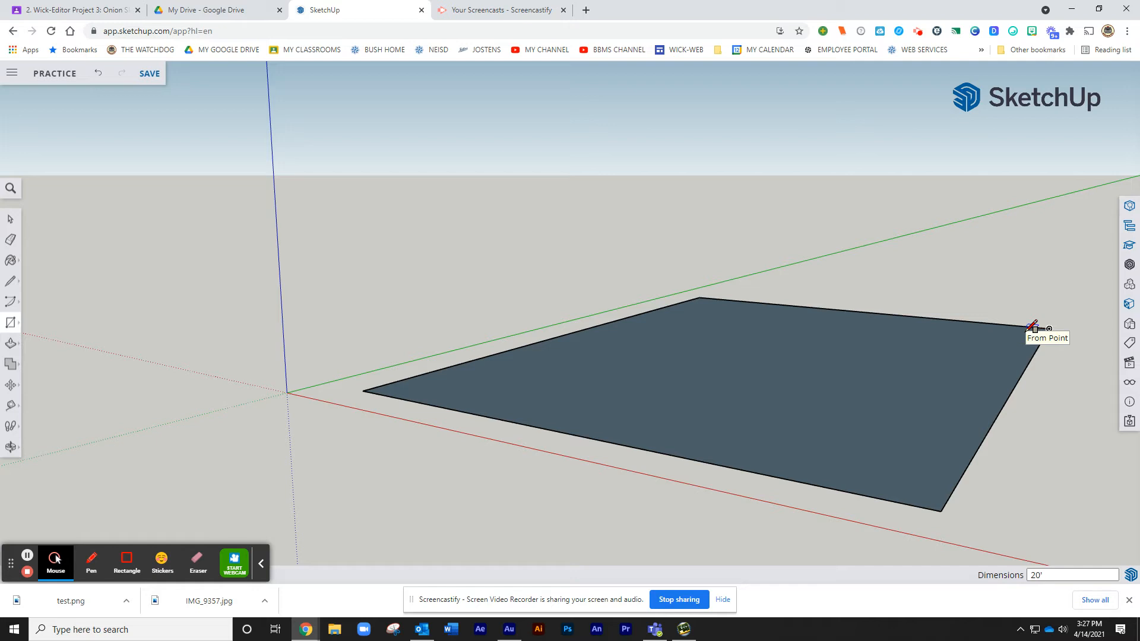
{"action": "type", "text": "0'"}
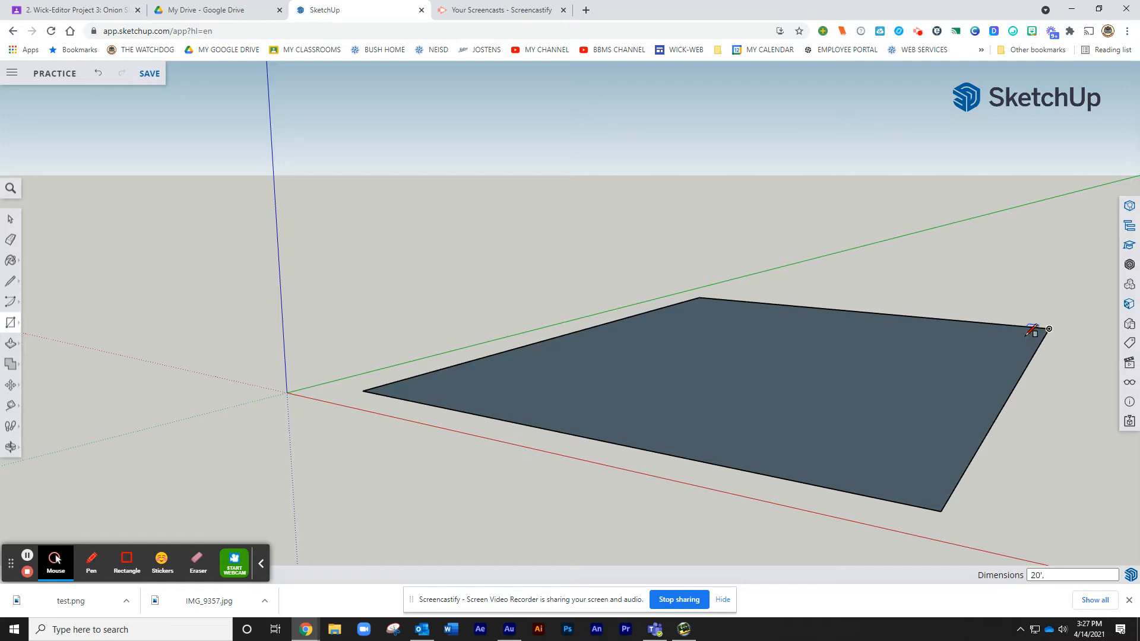
{"action": "type", "text": ","}
{"action": "type", "text": "20'"}
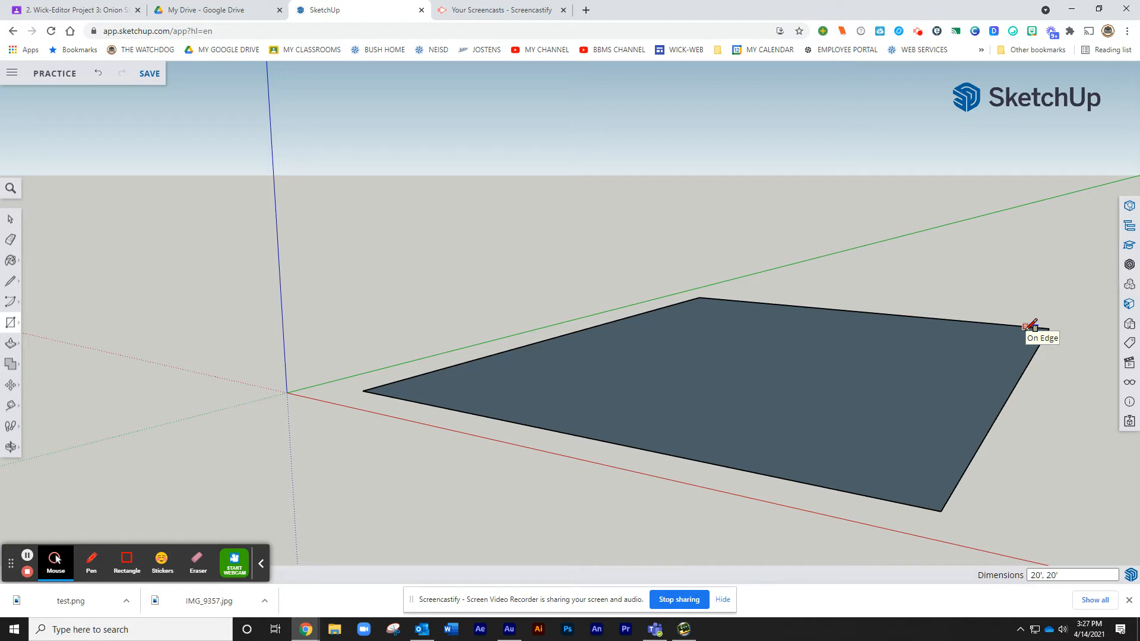
{"action": "key", "text": "Return"}
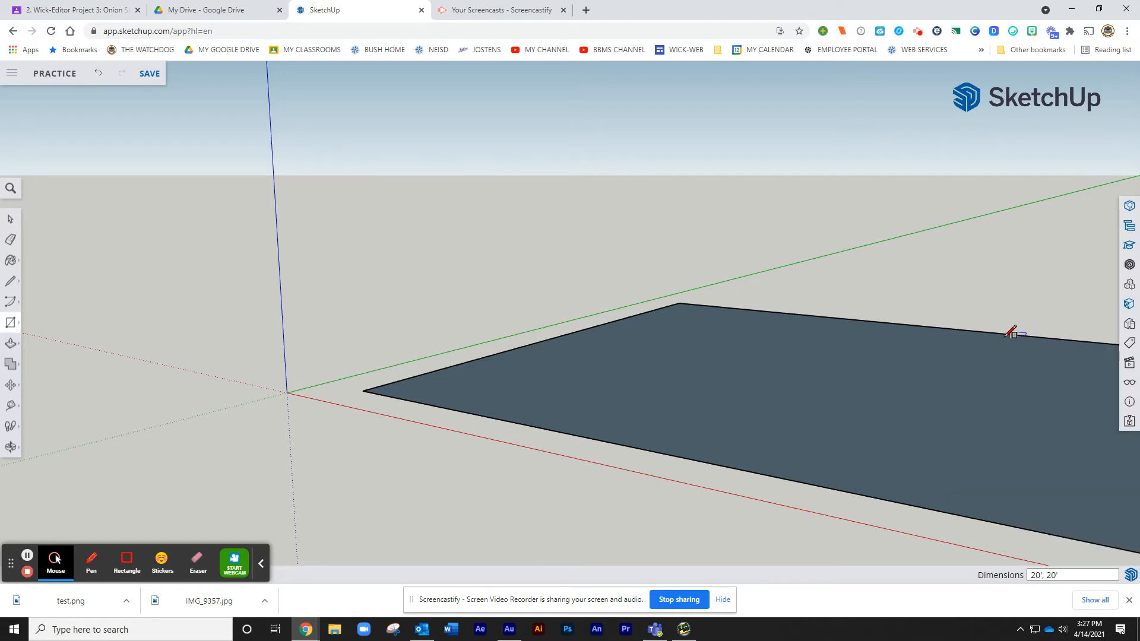
Push/Pull the square face upward 10' to form a box.
{"action": "scroll", "coordinate": [956, 365], "scroll_direction": "down", "scroll_amount": 3}
{"action": "middle_click_drag", "start_coordinate": [940, 367], "coordinate": [848, 435]}
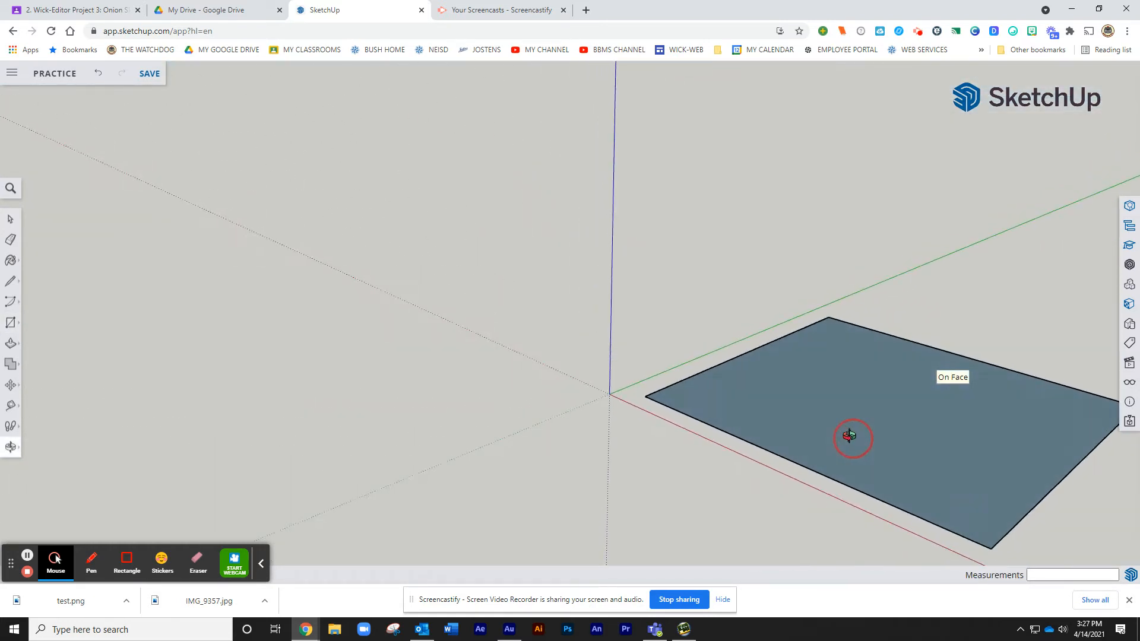
{"action": "key", "text": "r"}
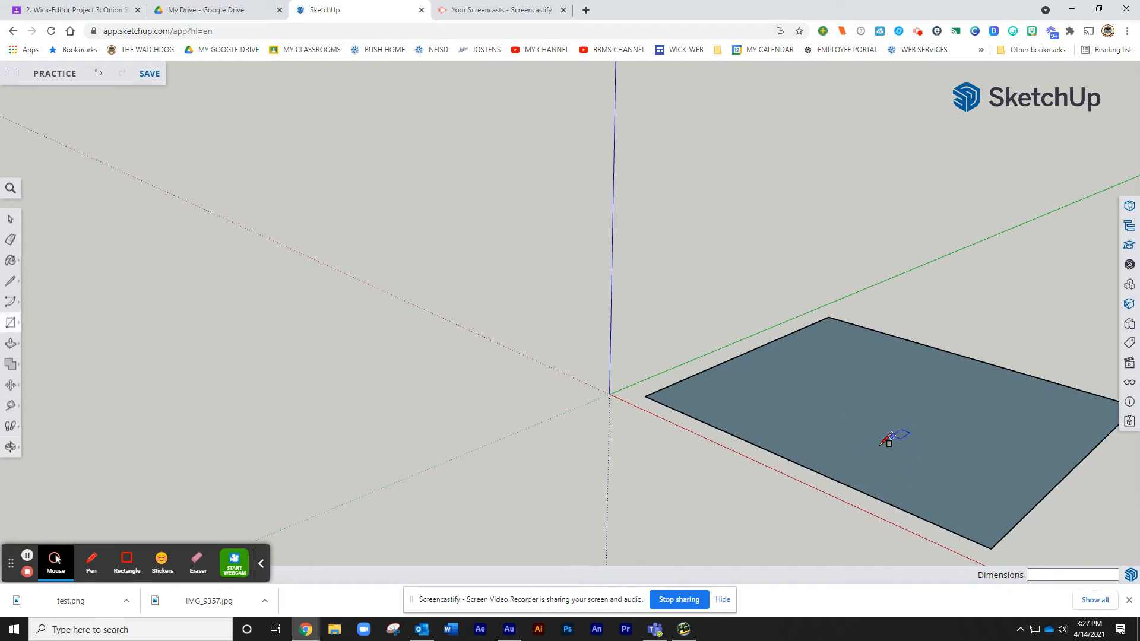
{"action": "left_click", "coordinate": [12, 348]}
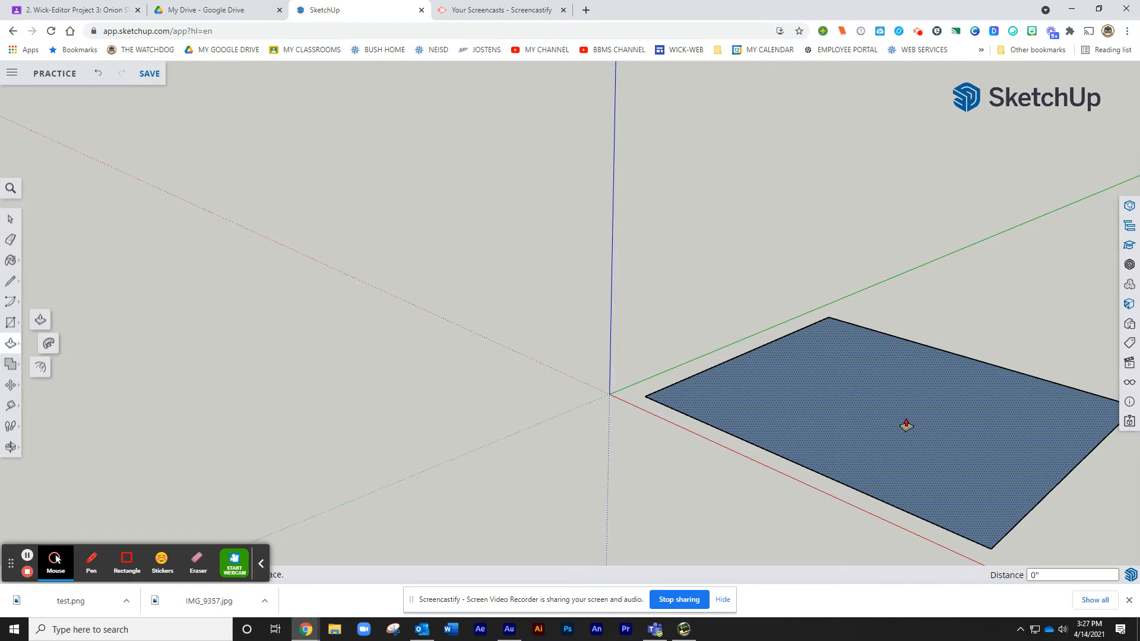
{"action": "left_click_drag", "start_coordinate": [905, 426], "coordinate": [933, 245]}
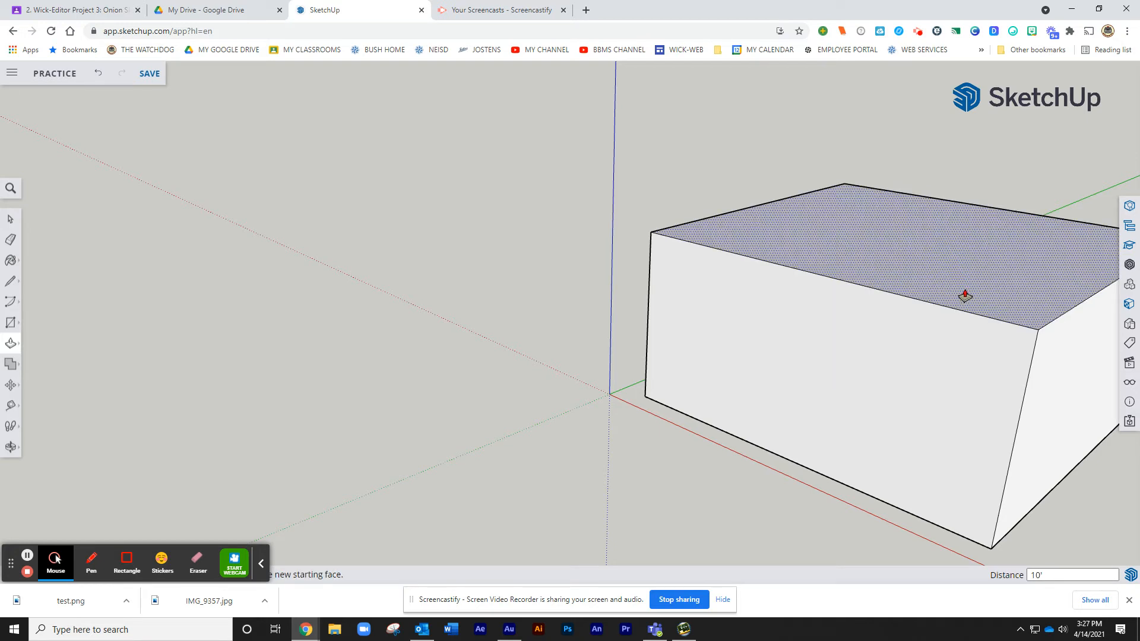
Draw a vertical line about 5' 11" high from the midpoint of one end wall's top edge.
{"action": "middle_click_drag", "start_coordinate": [837, 388], "coordinate": [522, 338]}
{"action": "key", "text": "p"}
{"action": "middle_click_drag", "start_coordinate": [641, 422], "coordinate": [644, 351]}
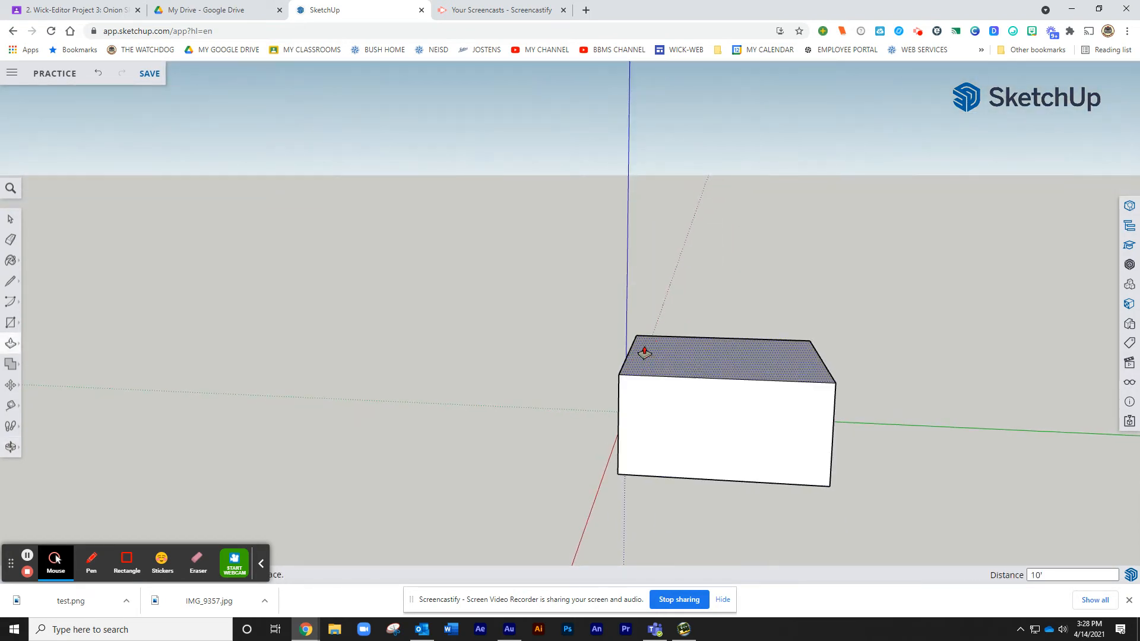
{"action": "scroll", "coordinate": [647, 352], "scroll_direction": "up", "scroll_amount": 3}
{"action": "scroll", "coordinate": [648, 348], "scroll_direction": "down", "scroll_amount": 5}
{"action": "mouse_move", "coordinate": [615, 305]}
{"action": "middle_mouse_down"}
{"action": "mouse_move", "coordinate": [618, 255]}
{"action": "mouse_move", "coordinate": [576, 244]}
{"action": "mouse_move", "coordinate": [597, 293]}
{"action": "middle_mouse_up"}
{"action": "key", "text": "p"}
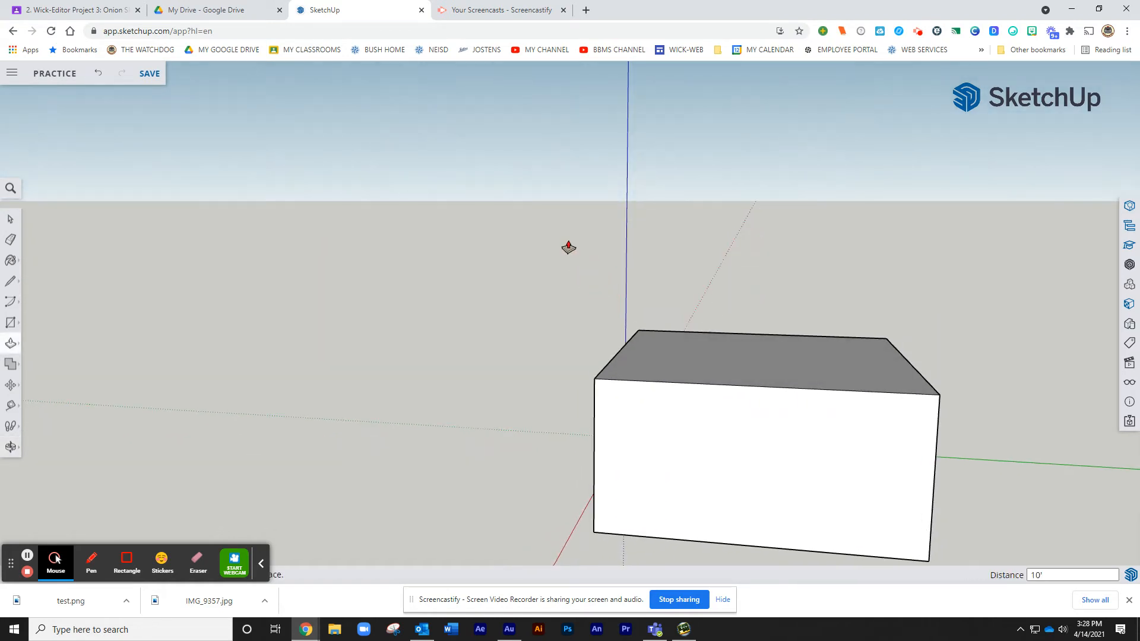
{"action": "left_click", "coordinate": [10, 283]}
{"action": "scroll", "coordinate": [66, 272], "scroll_direction": "down", "scroll_amount": 1}
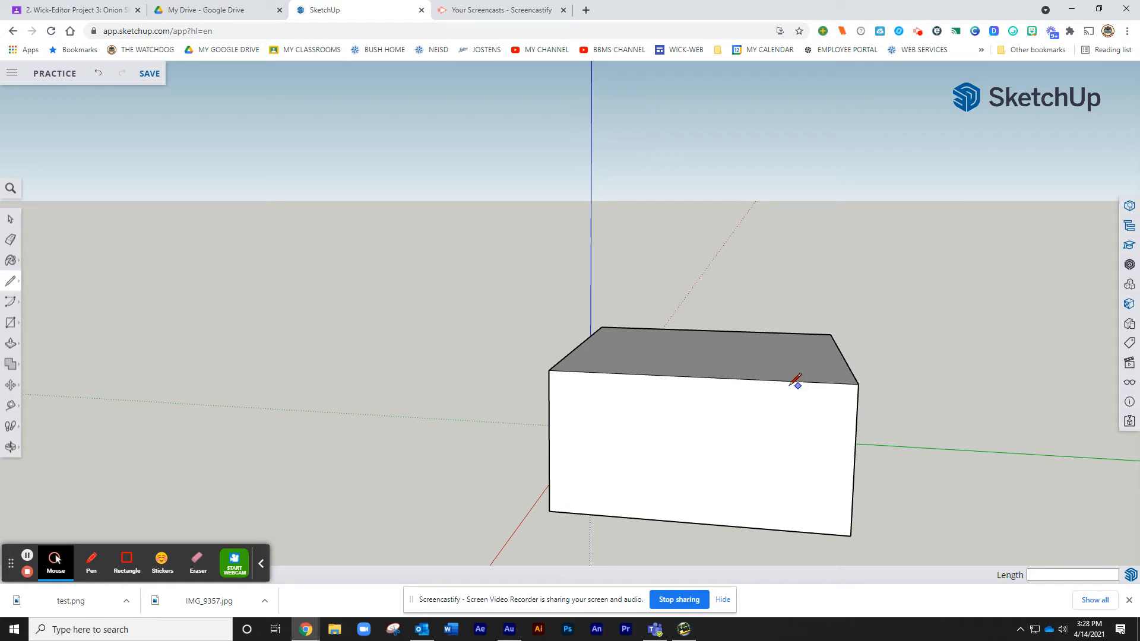
{"action": "left_click", "coordinate": [697, 376]}
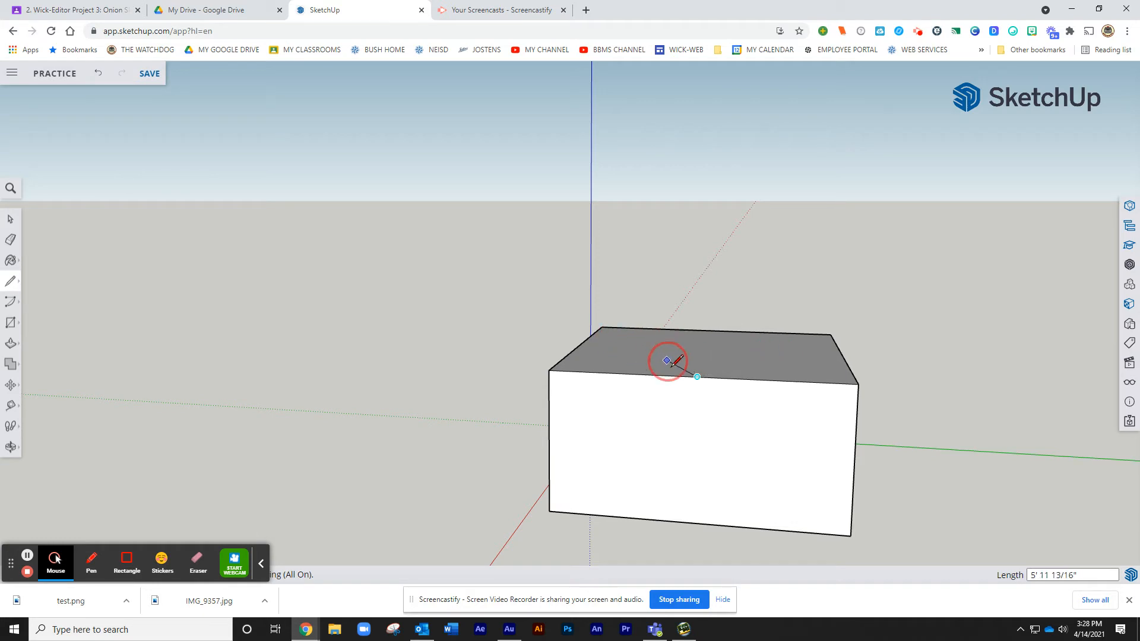
{"action": "left_click", "coordinate": [699, 286]}
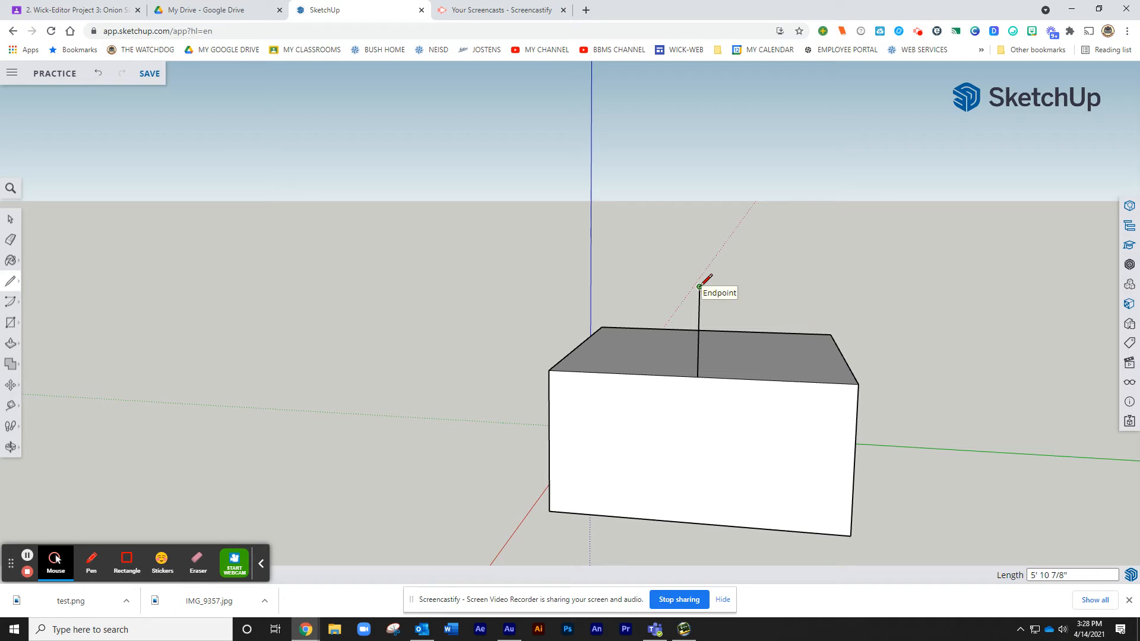
Draw two sloping lines from the top of the vertical line to the wall's upper corners, forming a triangular gable.
{"action": "left_click", "coordinate": [700, 286]}
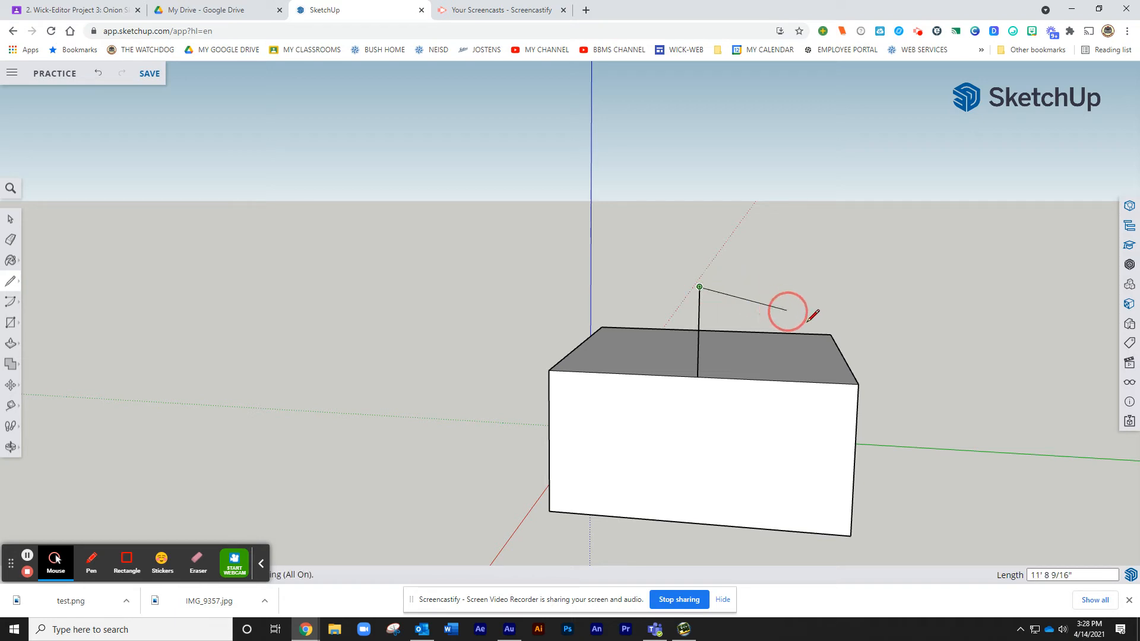
{"action": "left_click", "coordinate": [858, 383]}
{"action": "left_click_drag", "start_coordinate": [699, 287], "coordinate": [549, 370]}
Delete the vertical line dividing the triangular gable.
{"action": "mouse_move", "coordinate": [770, 367]}
{"action": "middle_mouse_down"}
{"action": "mouse_move", "coordinate": [421, 364]}
{"action": "mouse_move", "coordinate": [687, 382]}
{"action": "mouse_move", "coordinate": [626, 407]}
{"action": "mouse_move", "coordinate": [381, 394]}
{"action": "mouse_move", "coordinate": [768, 420]}
{"action": "middle_mouse_up"}
{"action": "key", "text": "l"}
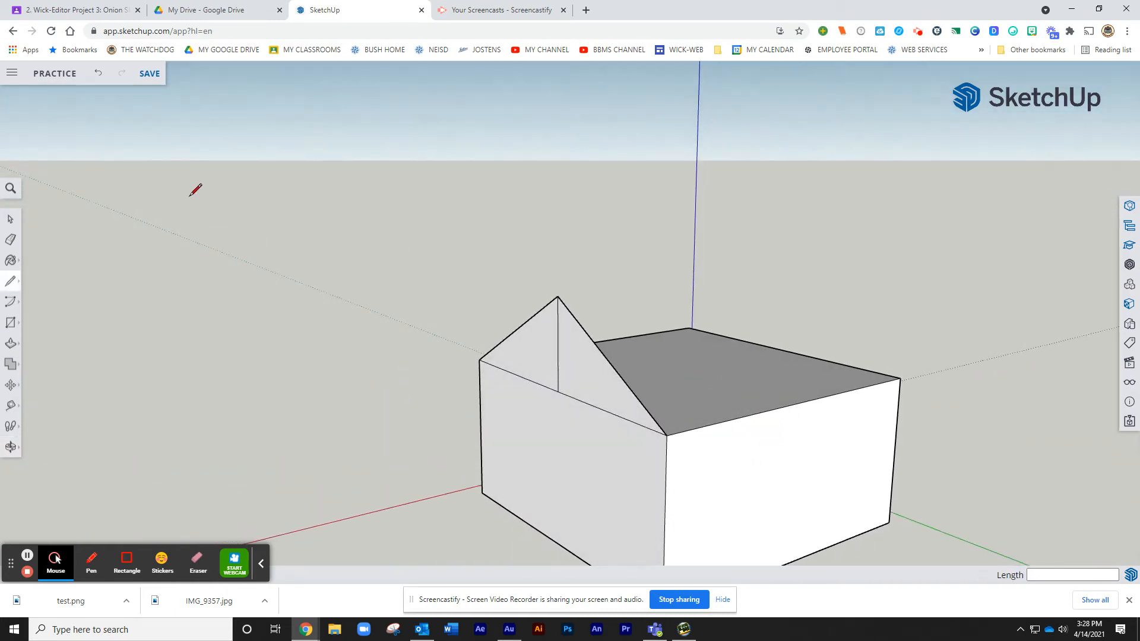
{"action": "left_click", "coordinate": [10, 221]}
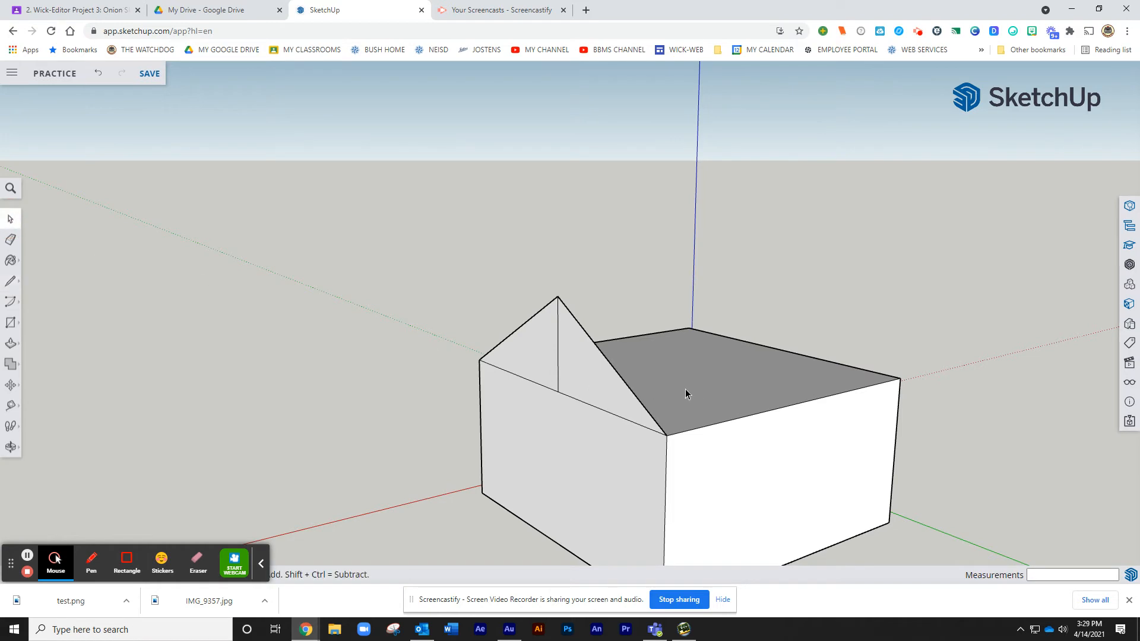
{"action": "left_click", "coordinate": [558, 339]}
{"action": "key", "text": "Delete"}
Push/Pull the gable triangle 20' across the box to the opposite wall to form the pitched roof.
{"action": "middle_click_drag", "start_coordinate": [652, 322], "coordinate": [198, 319]}
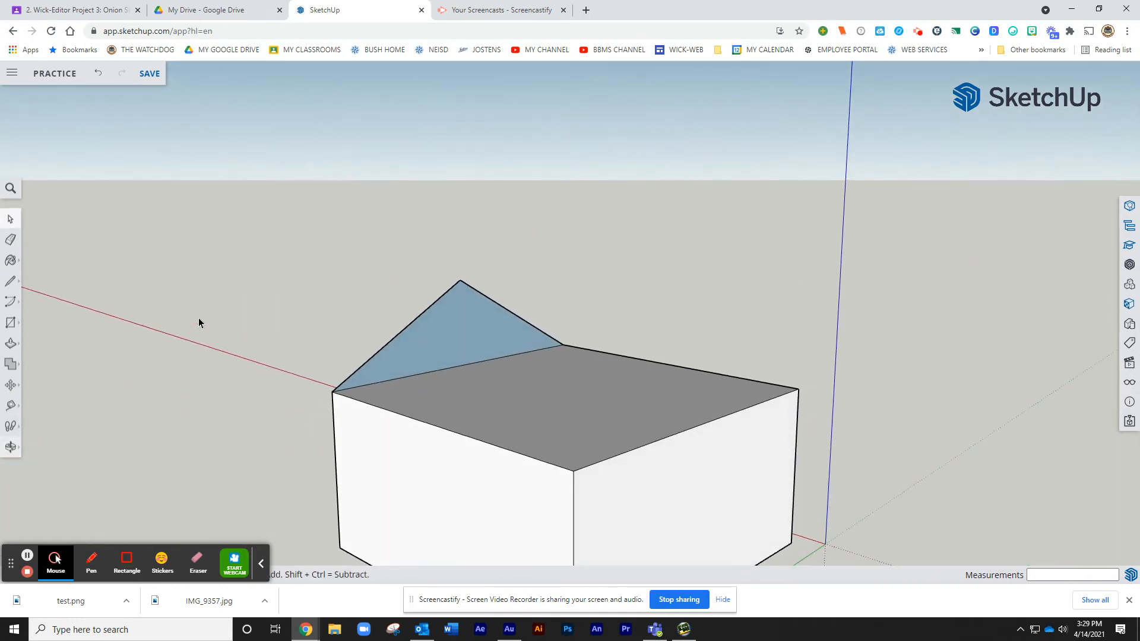
{"action": "left_click", "coordinate": [14, 345]}
{"action": "left_click_drag", "start_coordinate": [448, 342], "coordinate": [639, 456]}
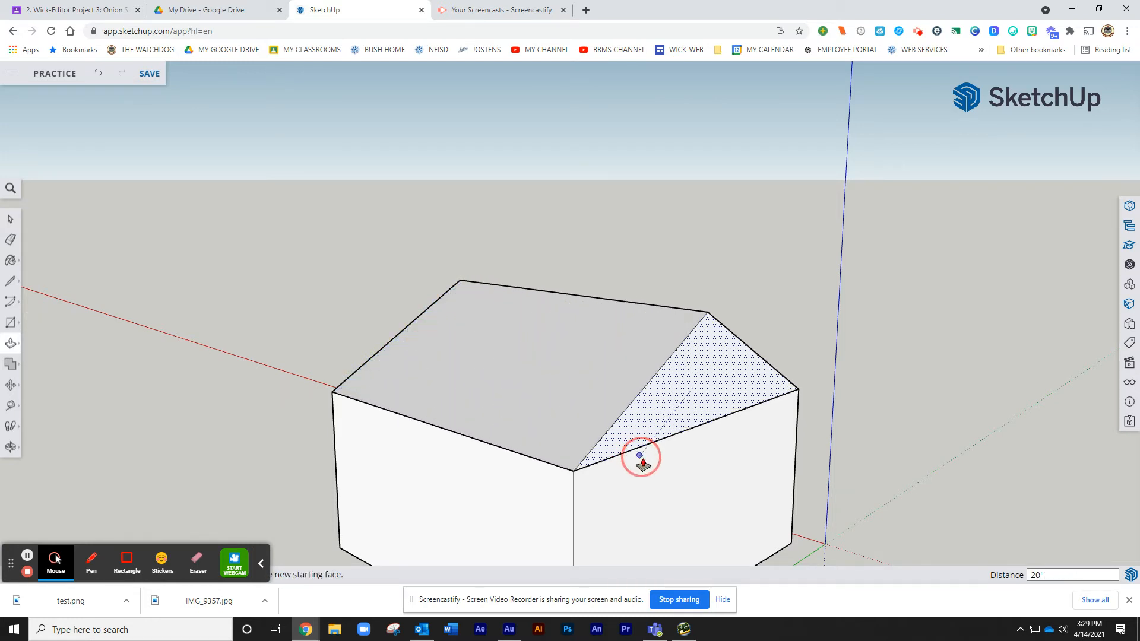
Draw a door rectangle about 4' 2" wide and 7' 1" high from the bottom edge of the gable-end wall.
{"action": "middle_click_drag", "start_coordinate": [186, 394], "coordinate": [664, 511]}
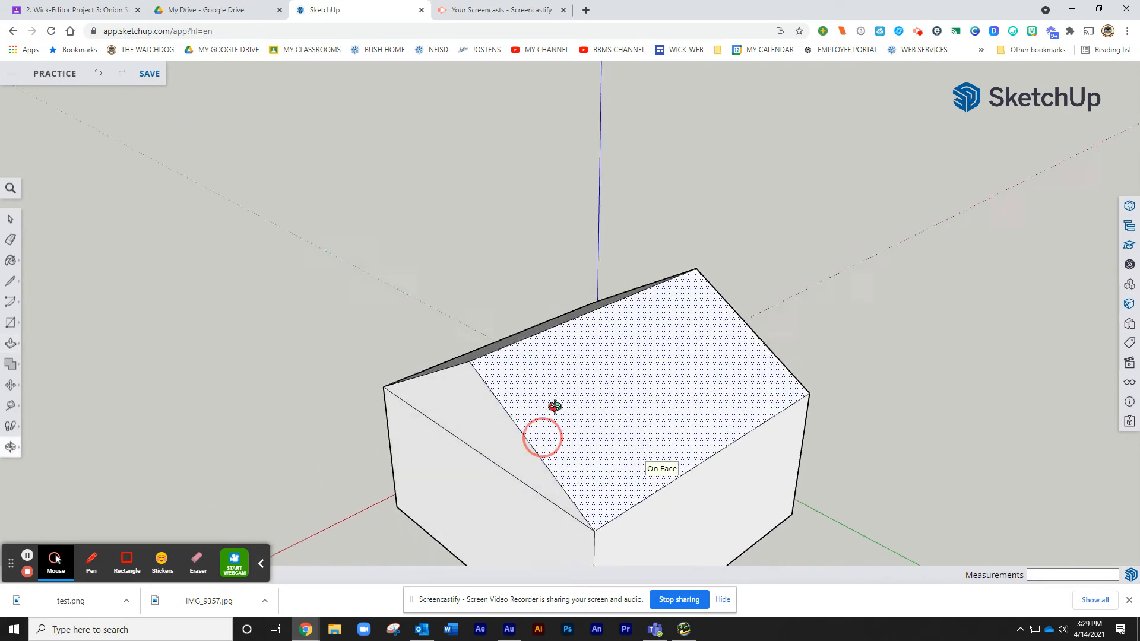
{"action": "middle_click_drag", "start_coordinate": [548, 417], "coordinate": [618, 359]}
{"action": "scroll", "coordinate": [620, 361], "scroll_direction": "down", "scroll_amount": 5}
{"action": "middle_click_drag", "start_coordinate": [517, 438], "coordinate": [895, 486]}
{"action": "middle_click_drag", "start_coordinate": [704, 463], "coordinate": [695, 400]}
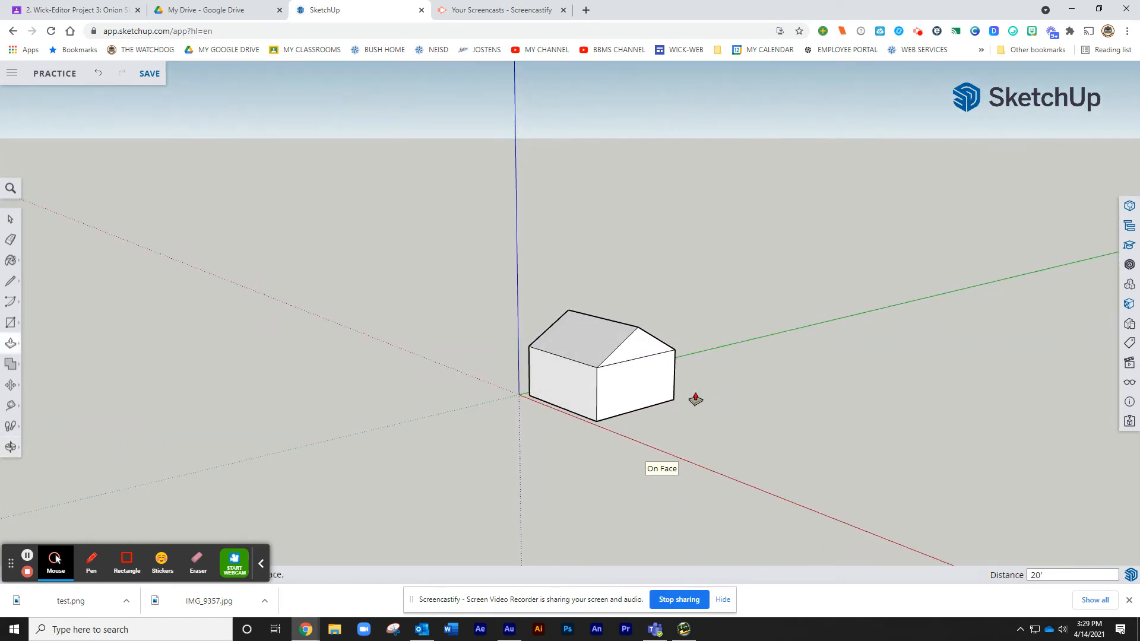
{"action": "scroll", "coordinate": [695, 399], "scroll_direction": "up", "scroll_amount": 5}
{"action": "middle_click_drag", "start_coordinate": [638, 445], "coordinate": [408, 432]}
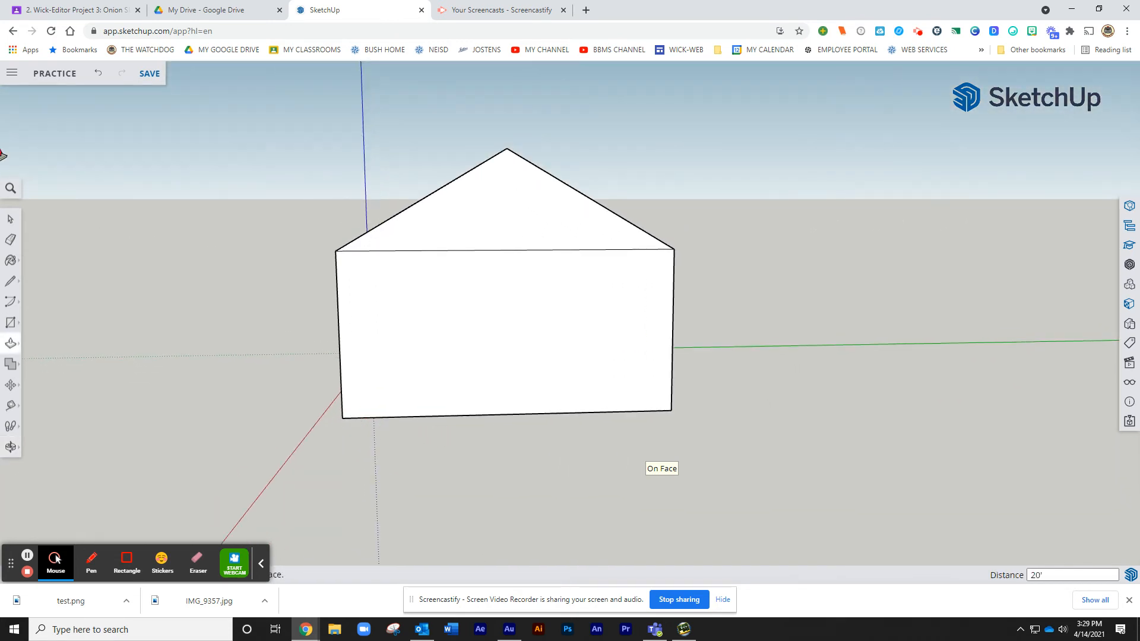
{"action": "left_click", "coordinate": [10, 323]}
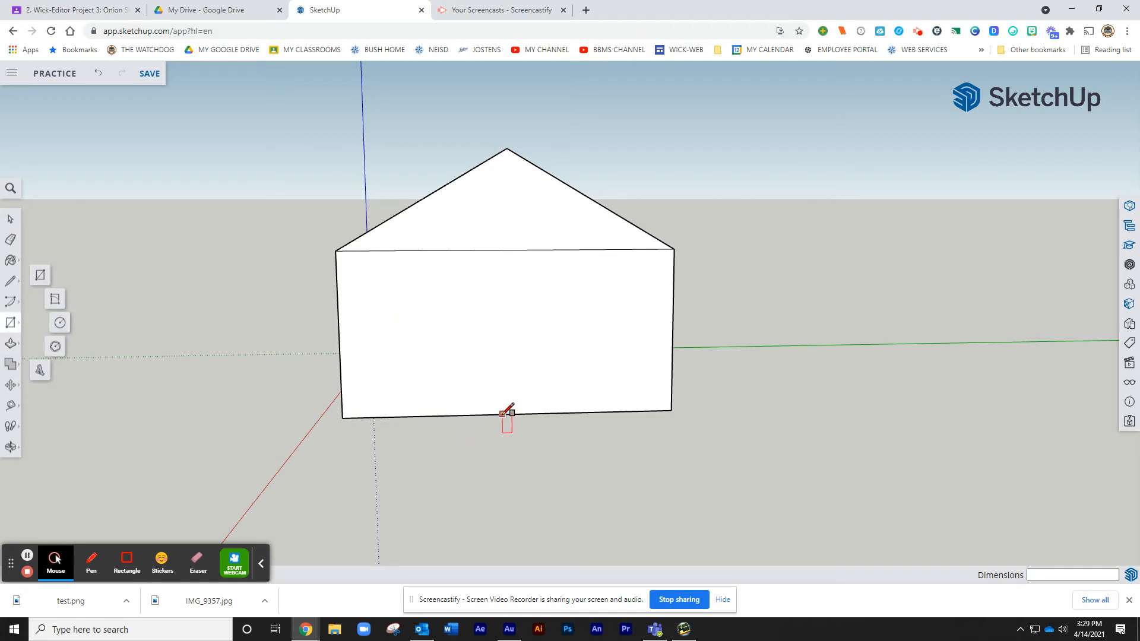
{"action": "left_click", "coordinate": [469, 414]}
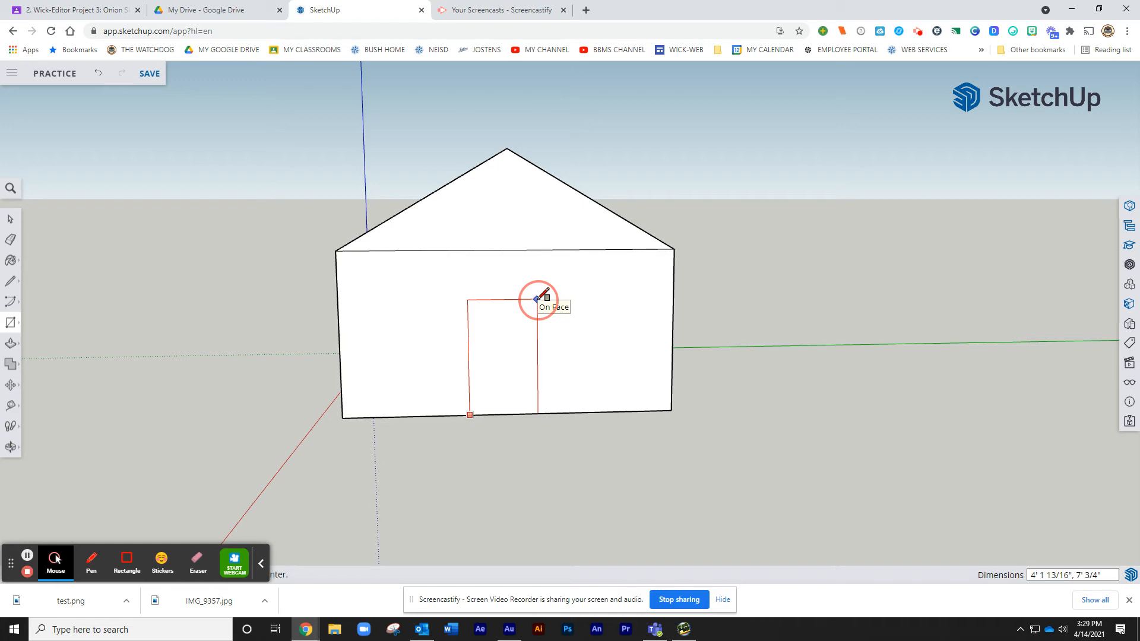
{"action": "left_click", "coordinate": [536, 299]}
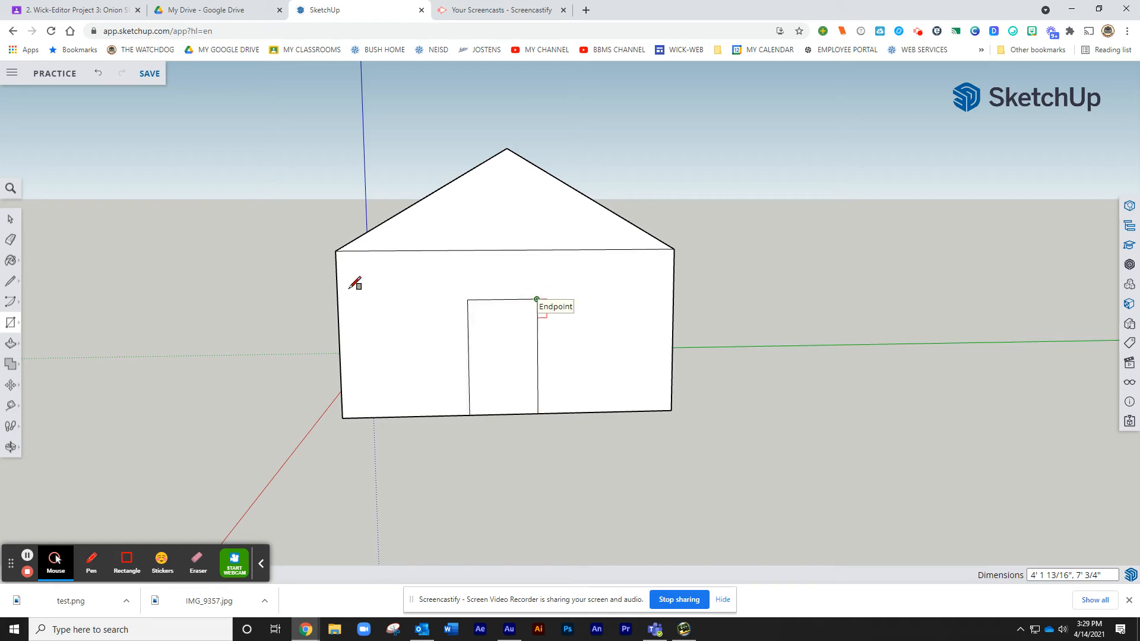
Push/Pull the door rectangle about 1' 8" into the wall and back out about 1' to form a recessed doorway.
{"action": "left_click", "coordinate": [10, 344]}
{"action": "left_click", "coordinate": [516, 389]}
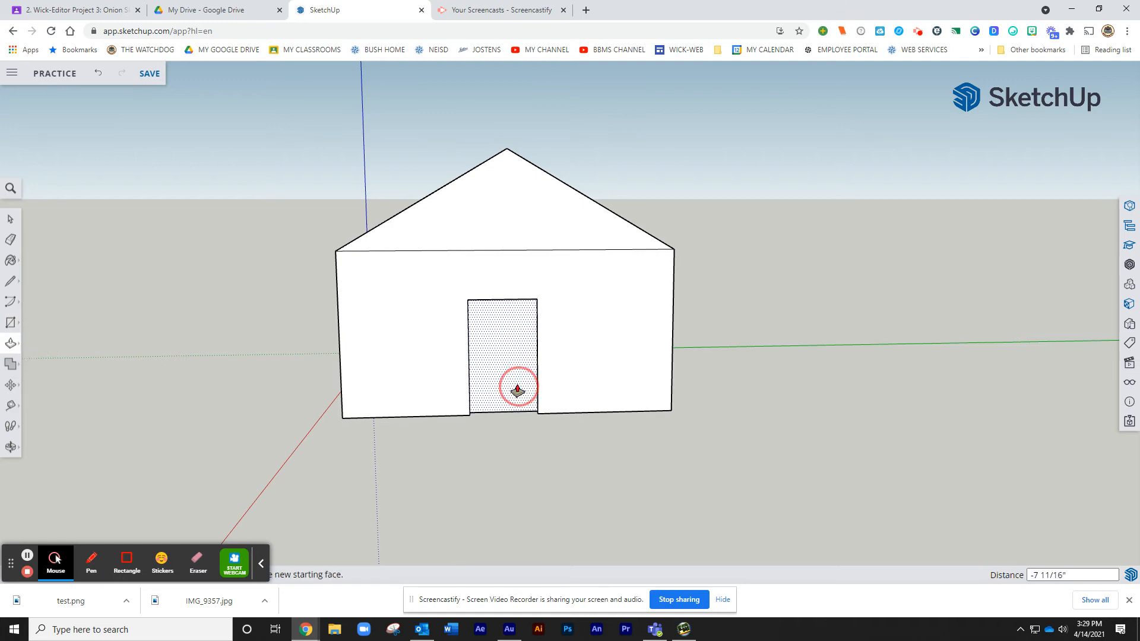
{"action": "left_click", "coordinate": [514, 386]}
{"action": "middle_click_drag", "start_coordinate": [511, 384], "coordinate": [389, 366]}
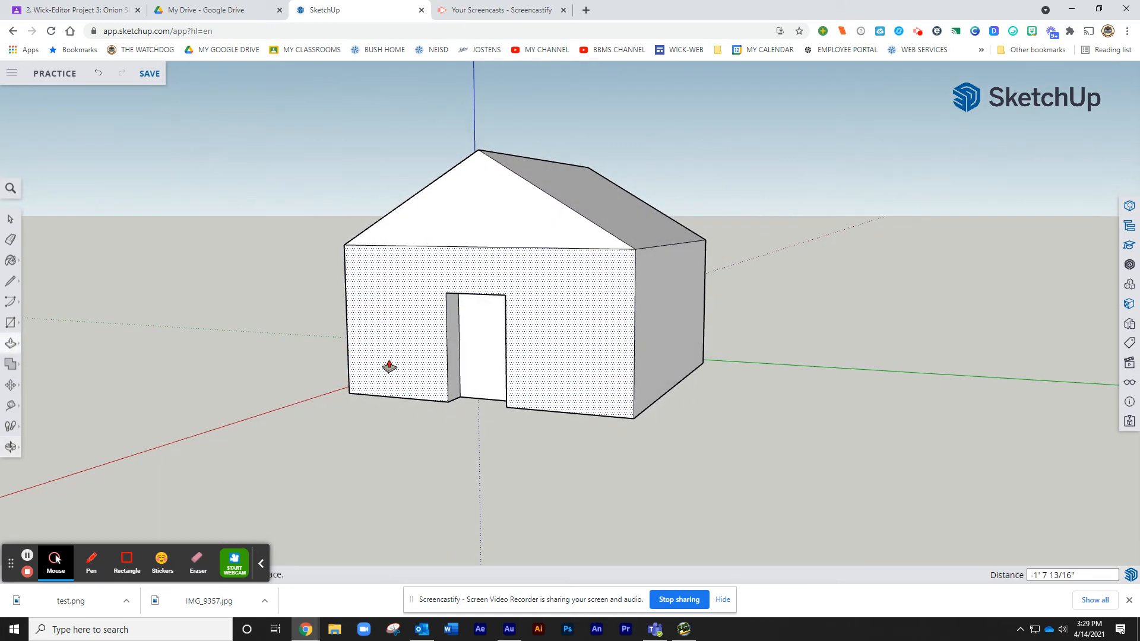
{"action": "left_click", "coordinate": [473, 351]}
{"action": "left_click", "coordinate": [471, 358]}
Draw a window rectangle about 16' 7" by 2' 3" high on the upper side wall and push it in about 4 3/8".
{"action": "middle_click_drag", "start_coordinate": [525, 372], "coordinate": [350, 406]}
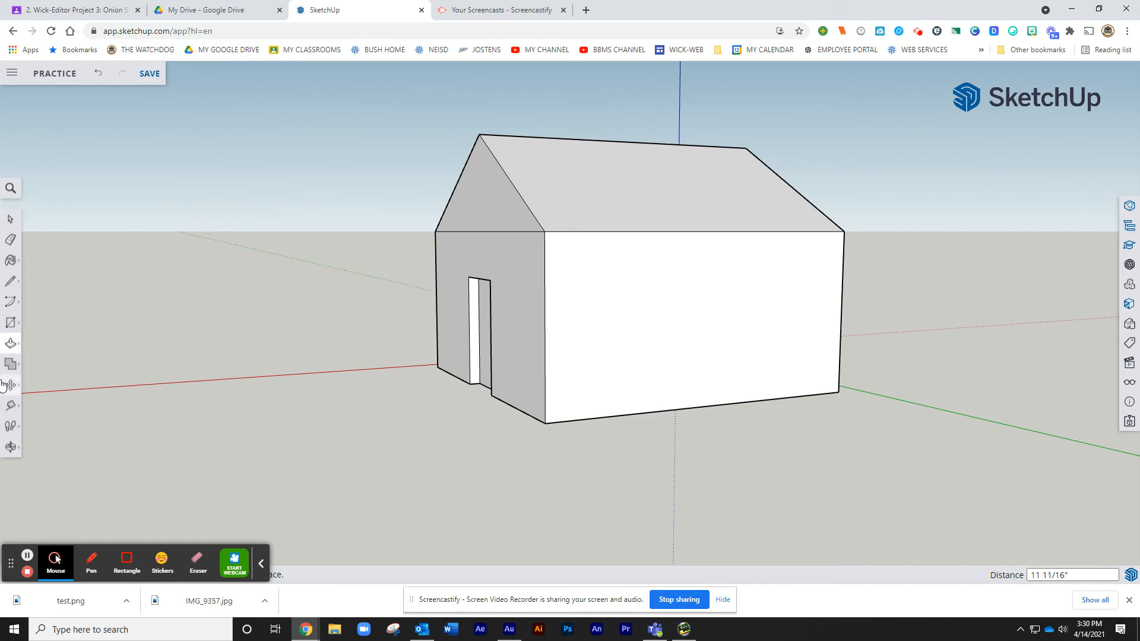
{"action": "left_click", "coordinate": [10, 322]}
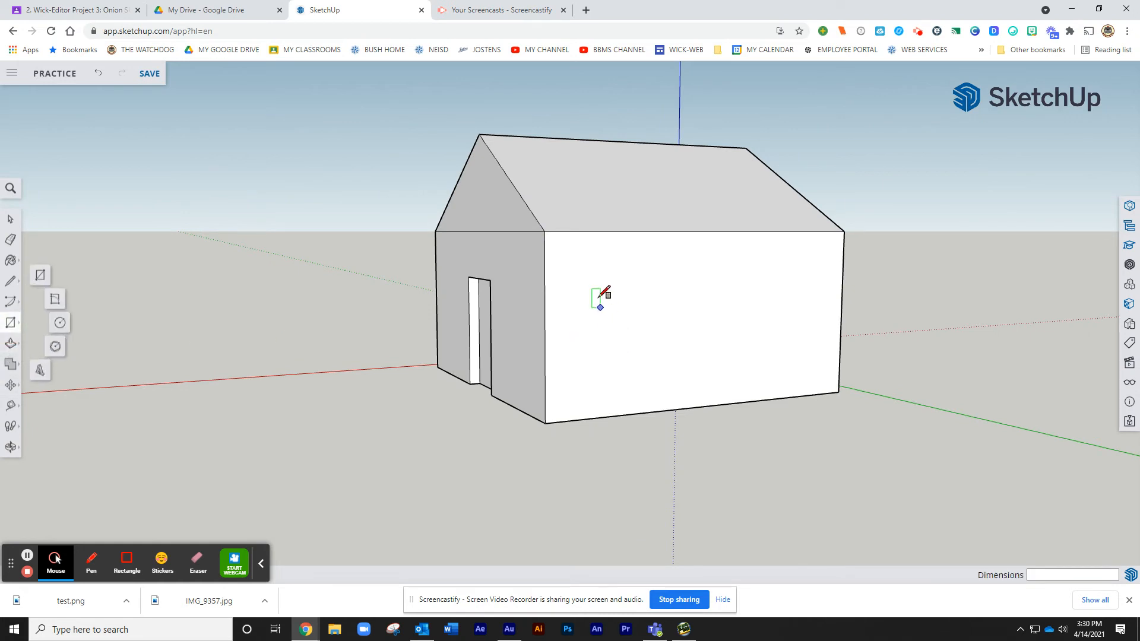
{"action": "left_click_drag", "start_coordinate": [571, 259], "coordinate": [819, 292]}
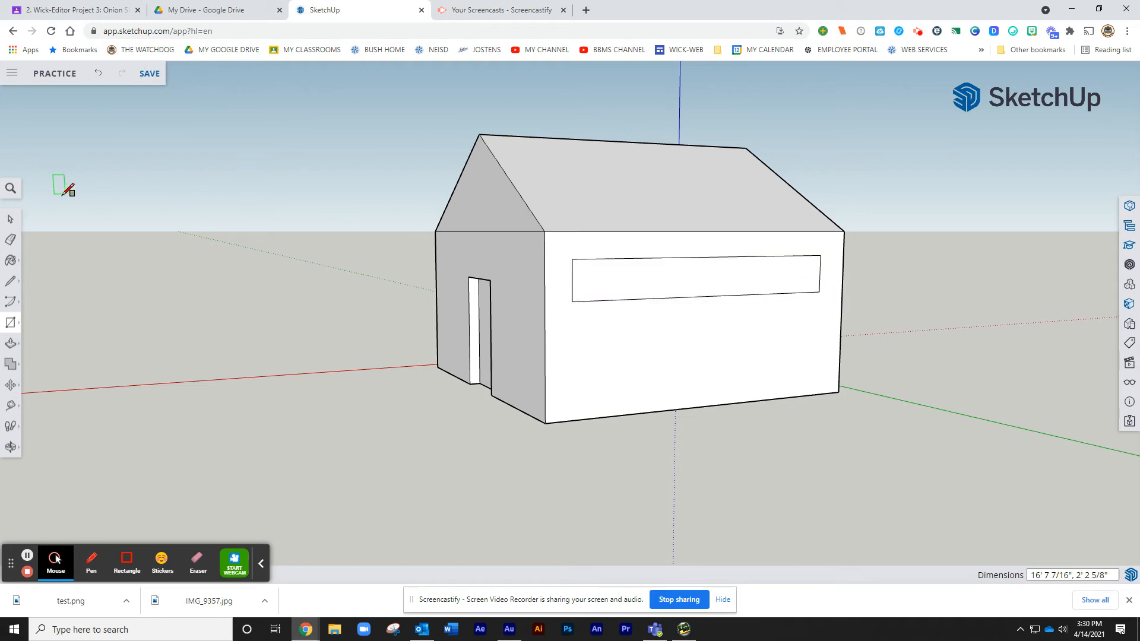
{"action": "left_click", "coordinate": [12, 342]}
{"action": "left_click_drag", "start_coordinate": [730, 287], "coordinate": [731, 292]}
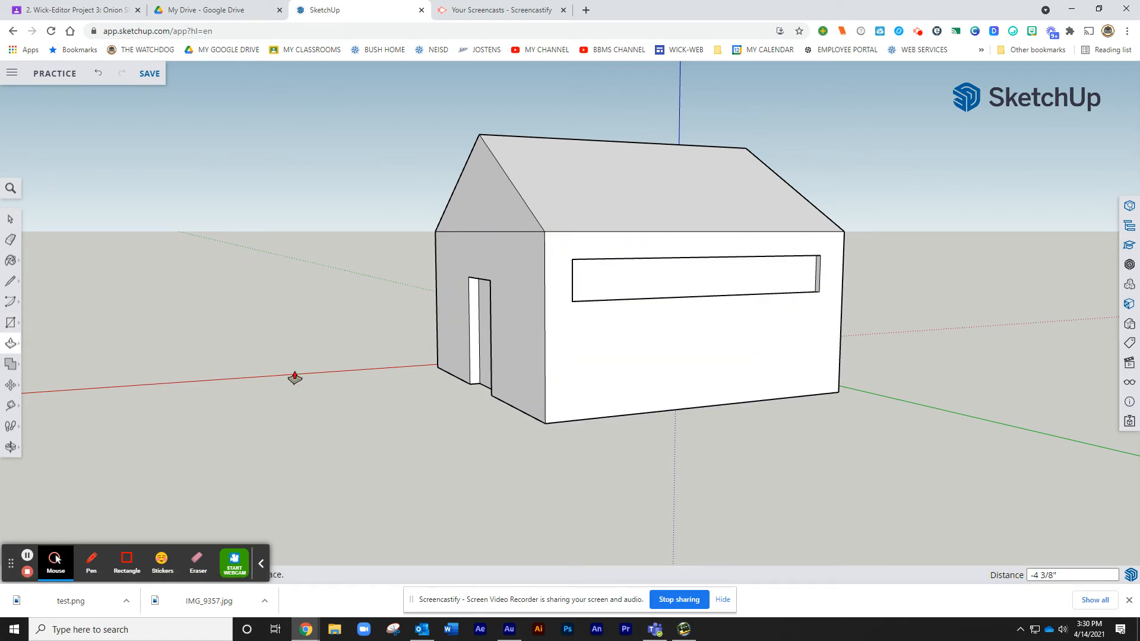
Examine the material library's categories and the materials already used in the model.
{"action": "mouse_move", "coordinate": [416, 434]}
{"action": "middle_mouse_down"}
{"action": "mouse_move", "coordinate": [682, 463]}
{"action": "mouse_move", "coordinate": [606, 461]}
{"action": "mouse_move", "coordinate": [641, 440]}
{"action": "mouse_move", "coordinate": [687, 470]}
{"action": "mouse_move", "coordinate": [655, 455]}
{"action": "middle_mouse_up"}
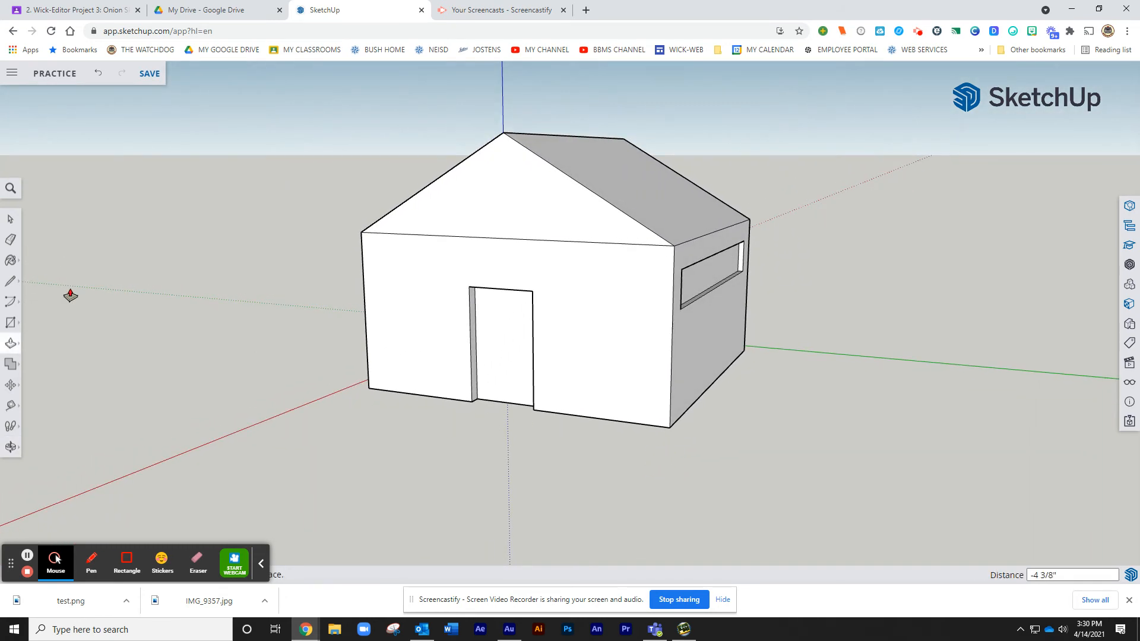
{"action": "left_click", "coordinate": [10, 261]}
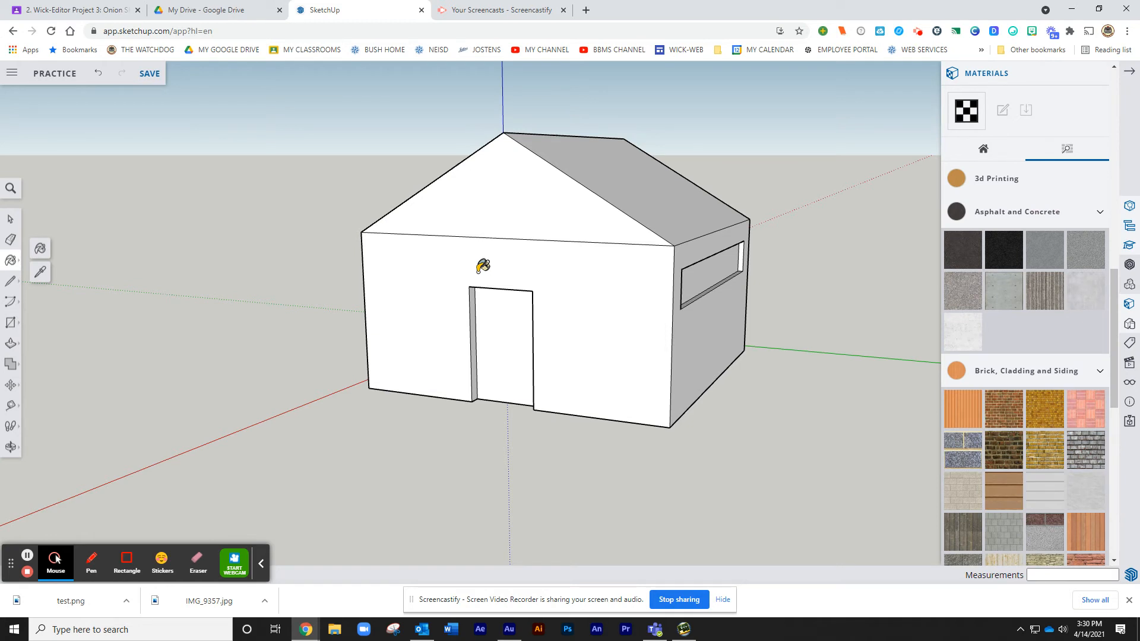
{"action": "left_click", "coordinate": [1100, 214]}
{"action": "left_click", "coordinate": [1099, 214]}
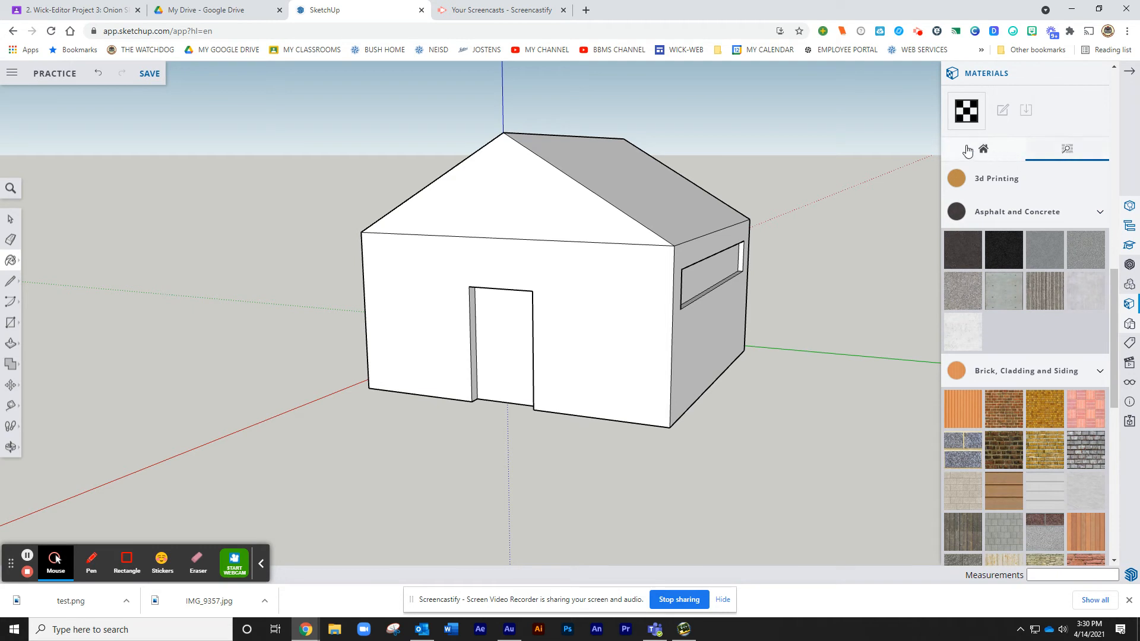
{"action": "left_click", "coordinate": [1130, 226]}
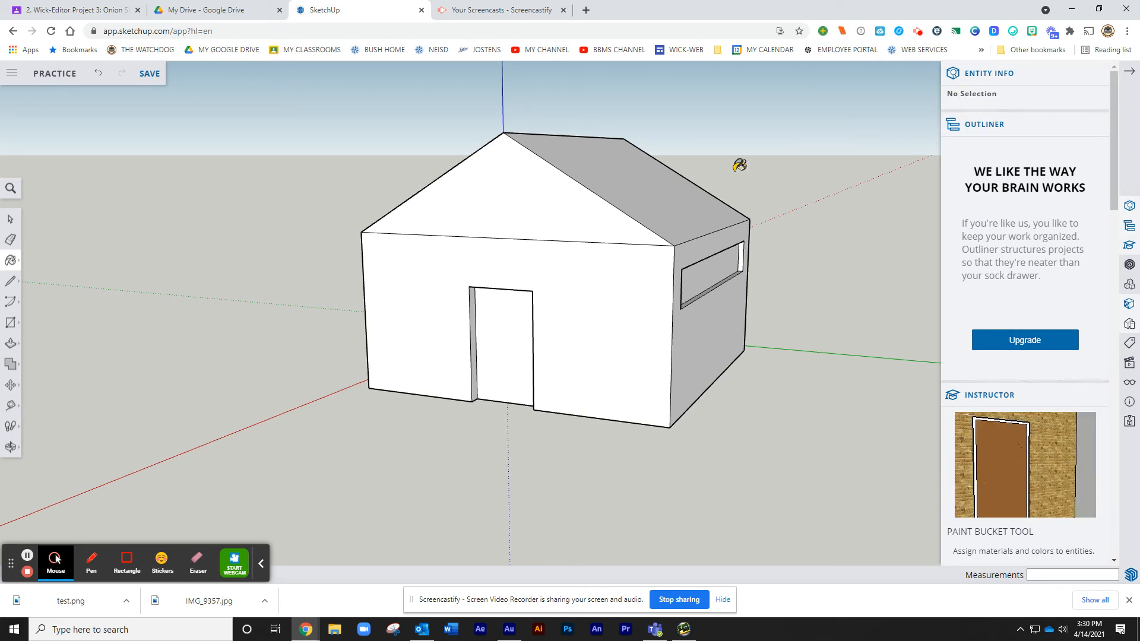
{"action": "left_click", "coordinate": [13, 221]}
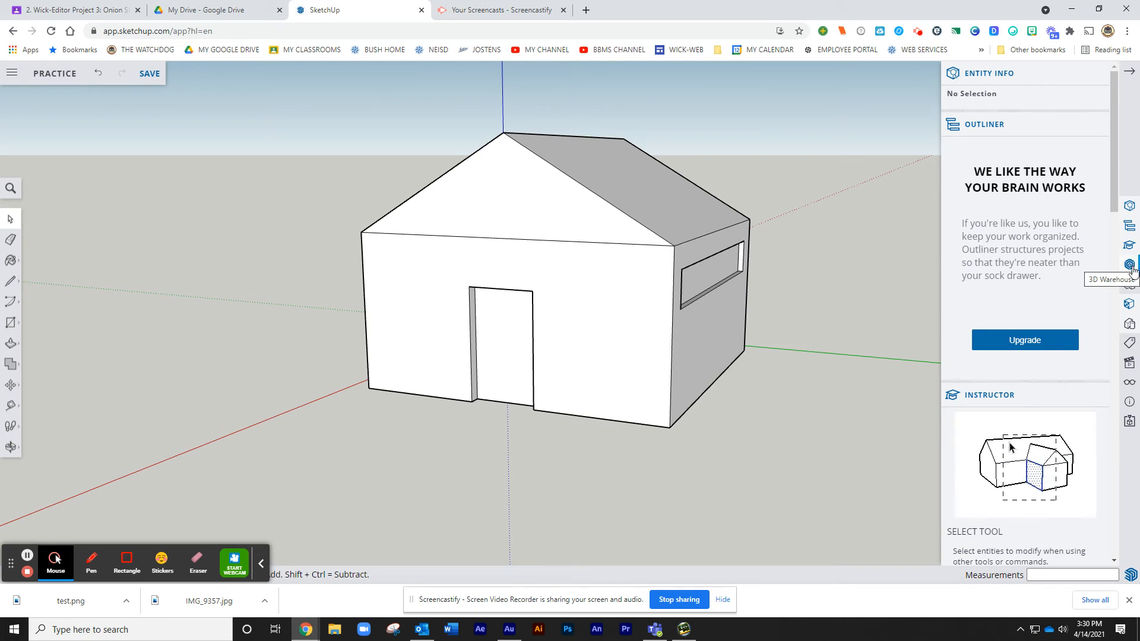
{"action": "left_click", "coordinate": [1129, 306]}
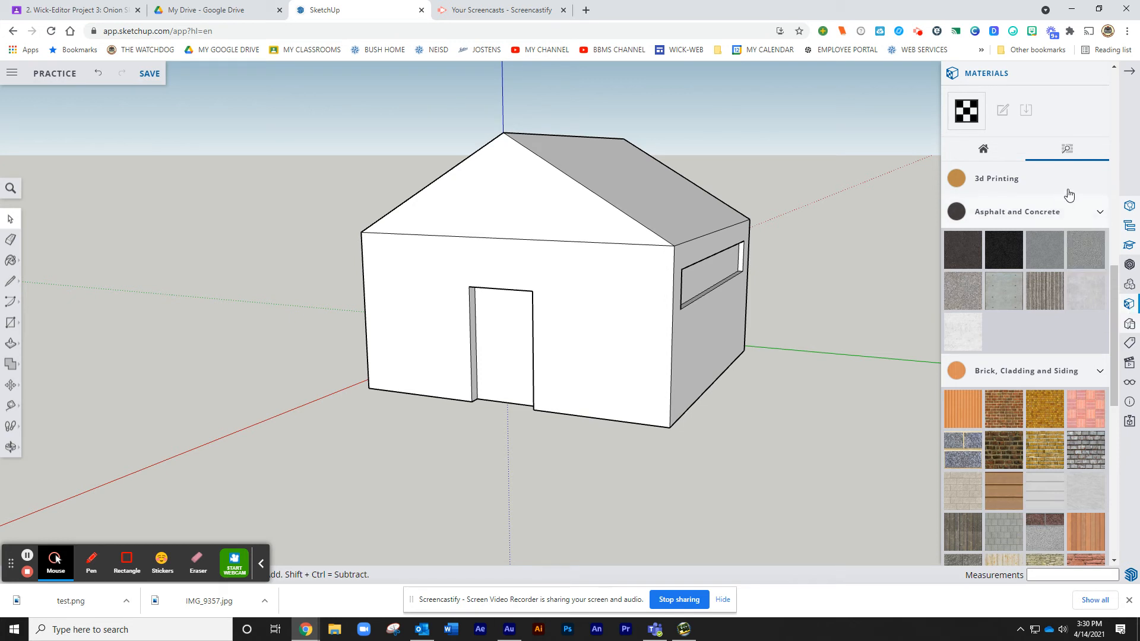
{"action": "left_click", "coordinate": [1063, 151]}
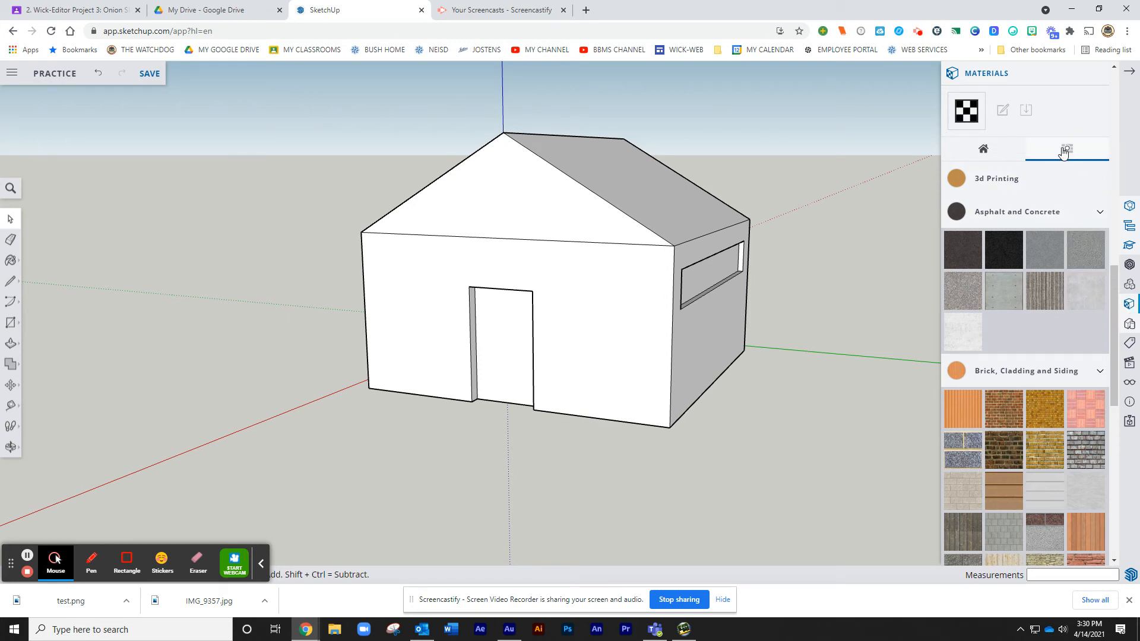
{"action": "left_click", "coordinate": [1099, 213]}
{"action": "left_click", "coordinate": [1099, 248]}
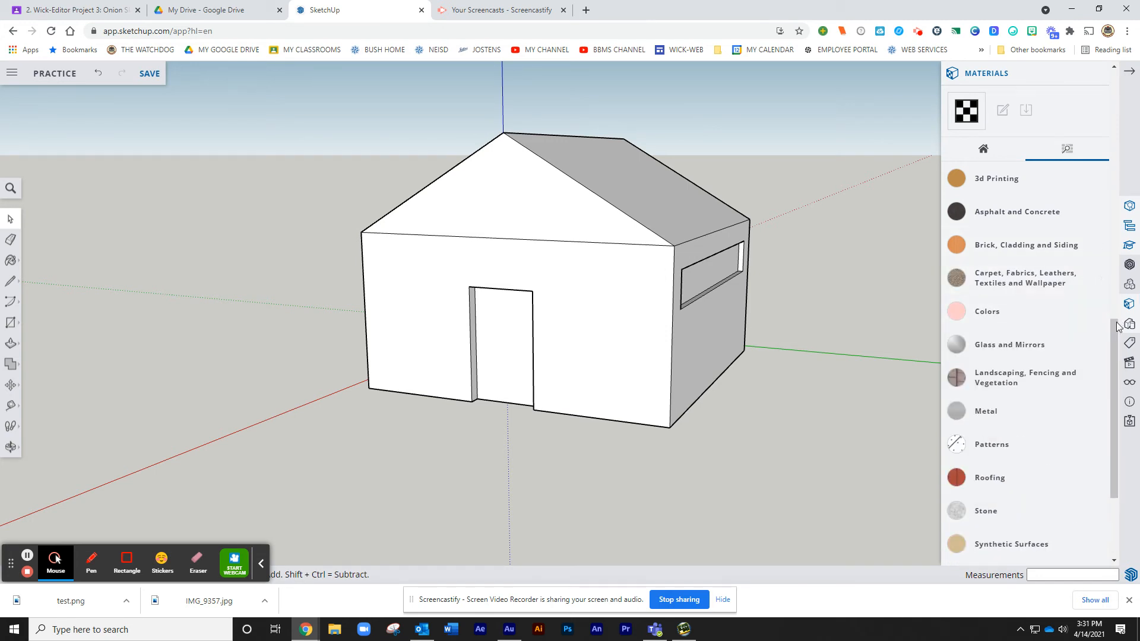
{"action": "left_click", "coordinate": [979, 154]}
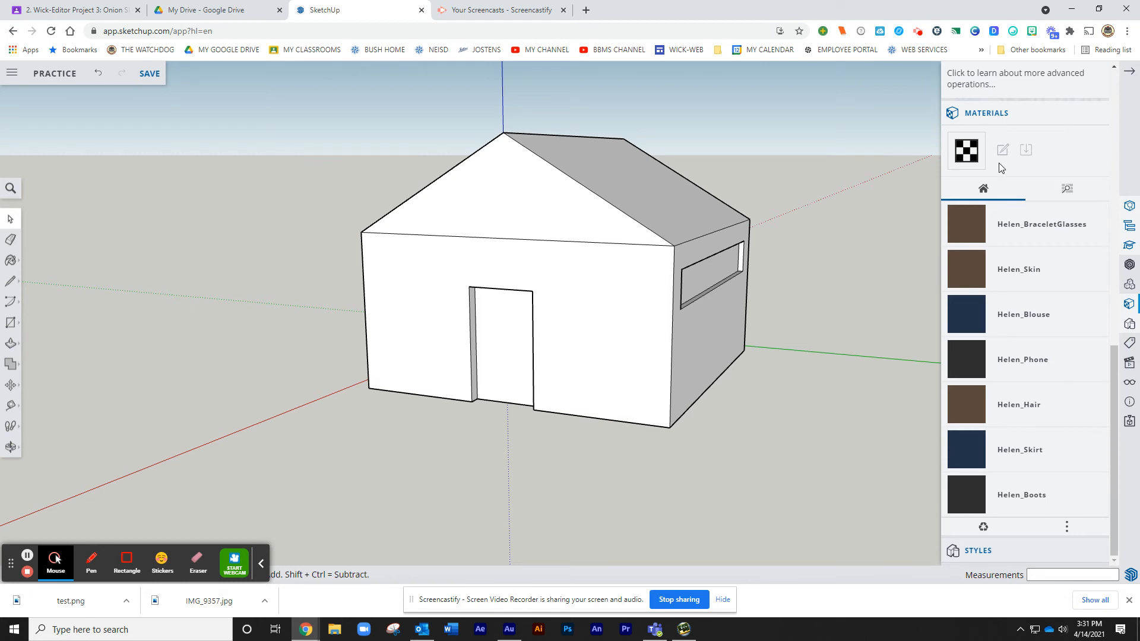
{"action": "left_click", "coordinate": [1067, 190]}
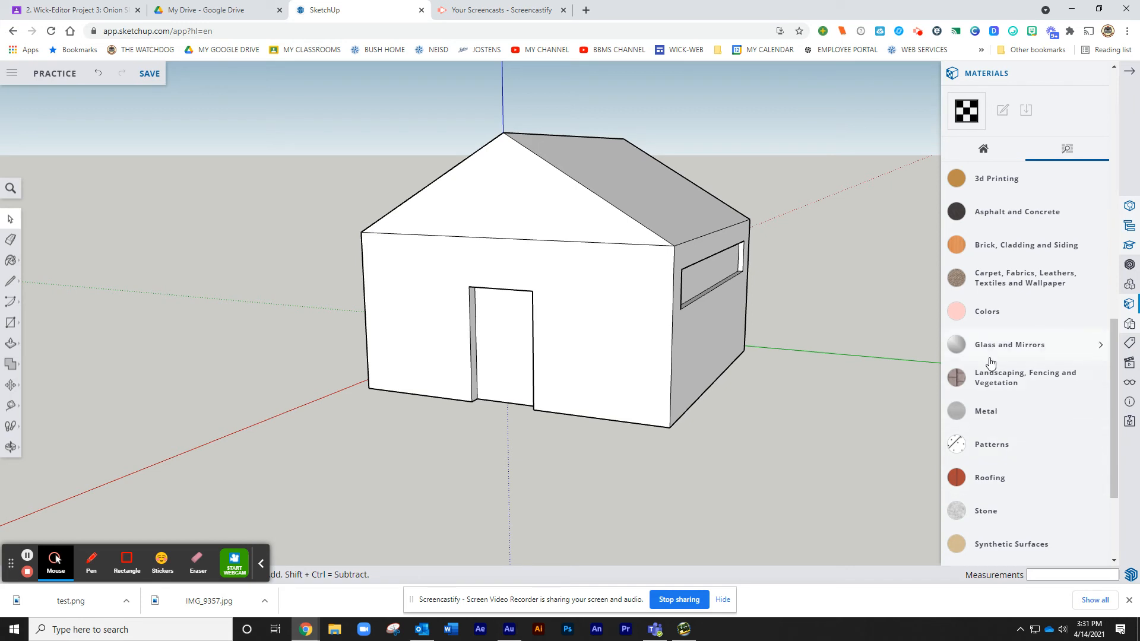
Paint both side walls, the door wall and the gable above the door with Brick Antique 01 from Brick, Cladding and Siding.
{"action": "left_click", "coordinate": [1017, 246]}
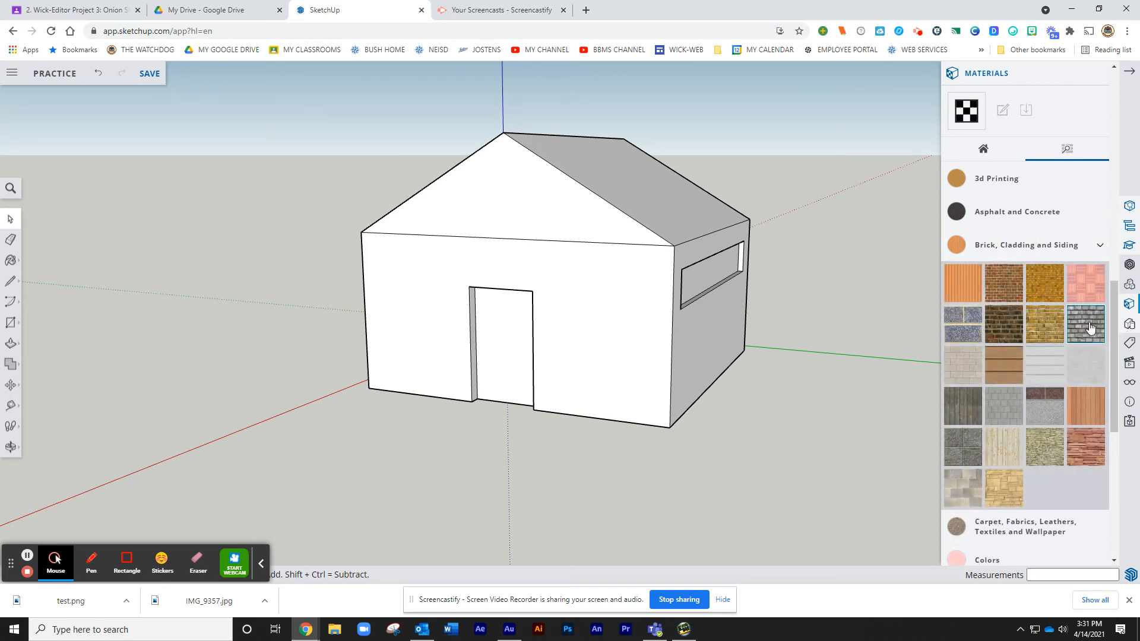
{"action": "left_click", "coordinate": [1003, 280]}
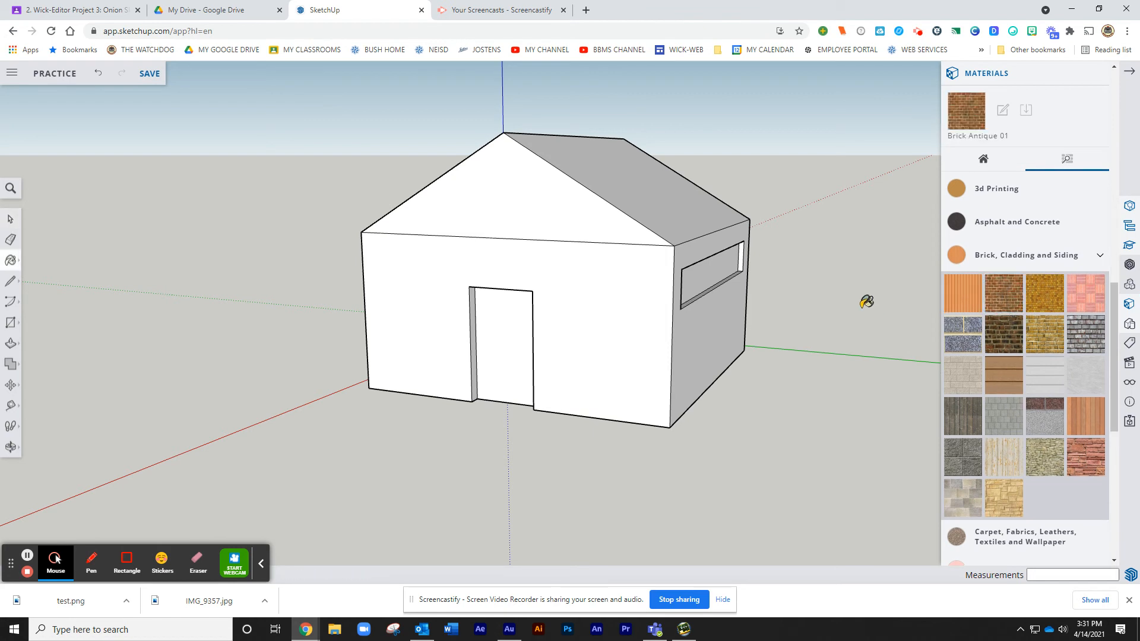
{"action": "left_click", "coordinate": [717, 326]}
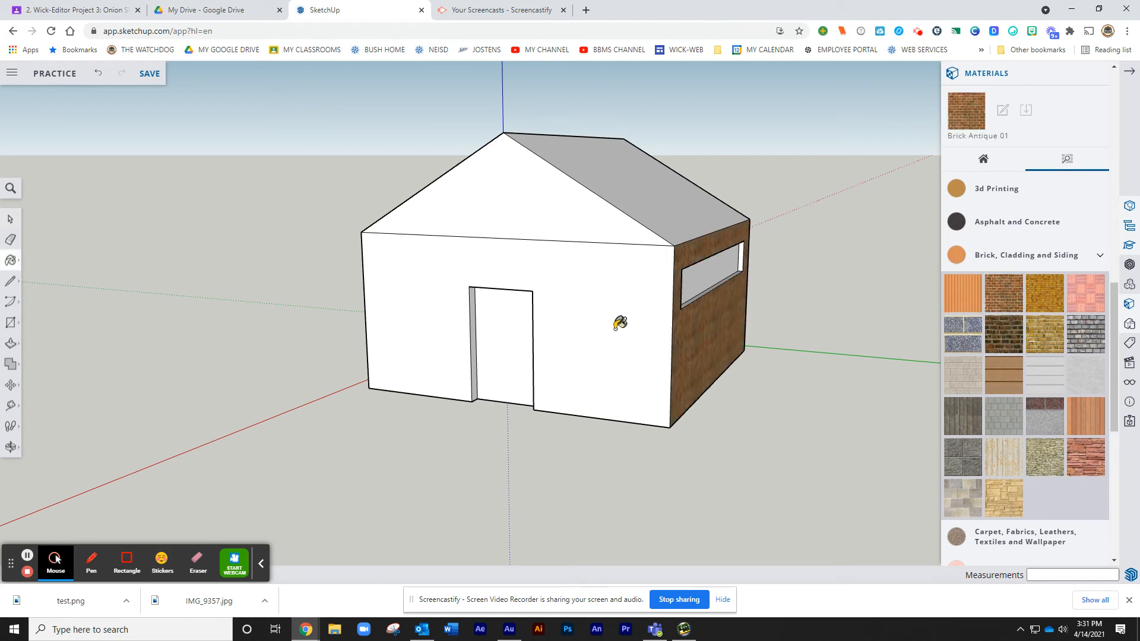
{"action": "left_click", "coordinate": [619, 322]}
{"action": "mouse_move", "coordinate": [510, 334]}
{"action": "middle_mouse_down"}
{"action": "mouse_move", "coordinate": [796, 376]}
{"action": "mouse_move", "coordinate": [753, 356]}
{"action": "middle_mouse_up"}
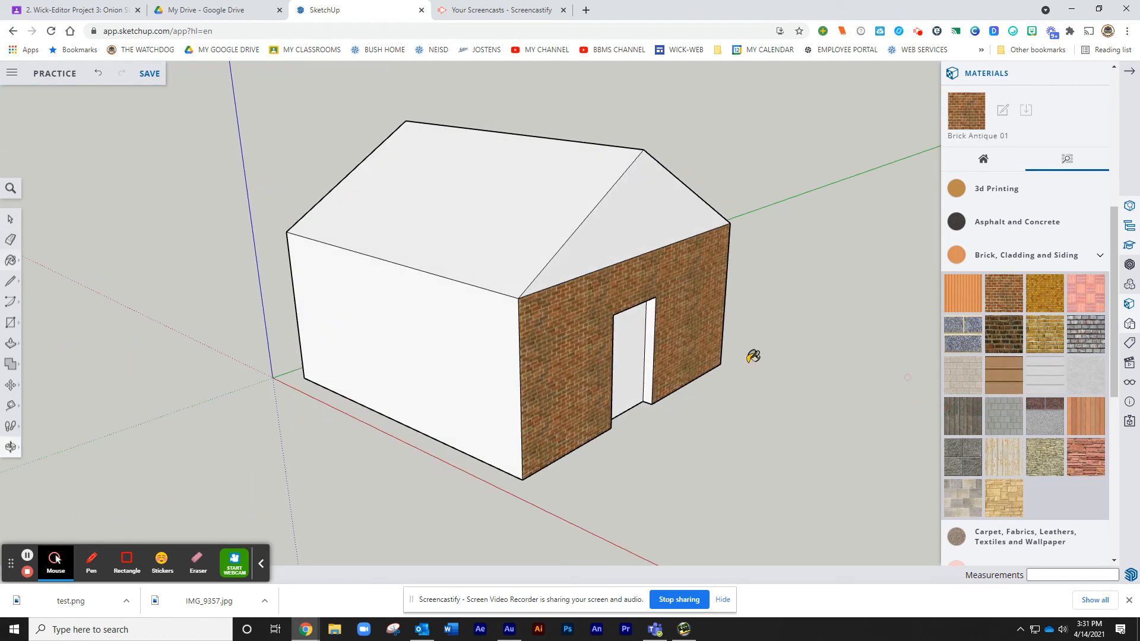
{"action": "left_click", "coordinate": [474, 344]}
{"action": "middle_click_drag", "start_coordinate": [475, 346], "coordinate": [606, 252]}
{"action": "left_click", "coordinate": [608, 228]}
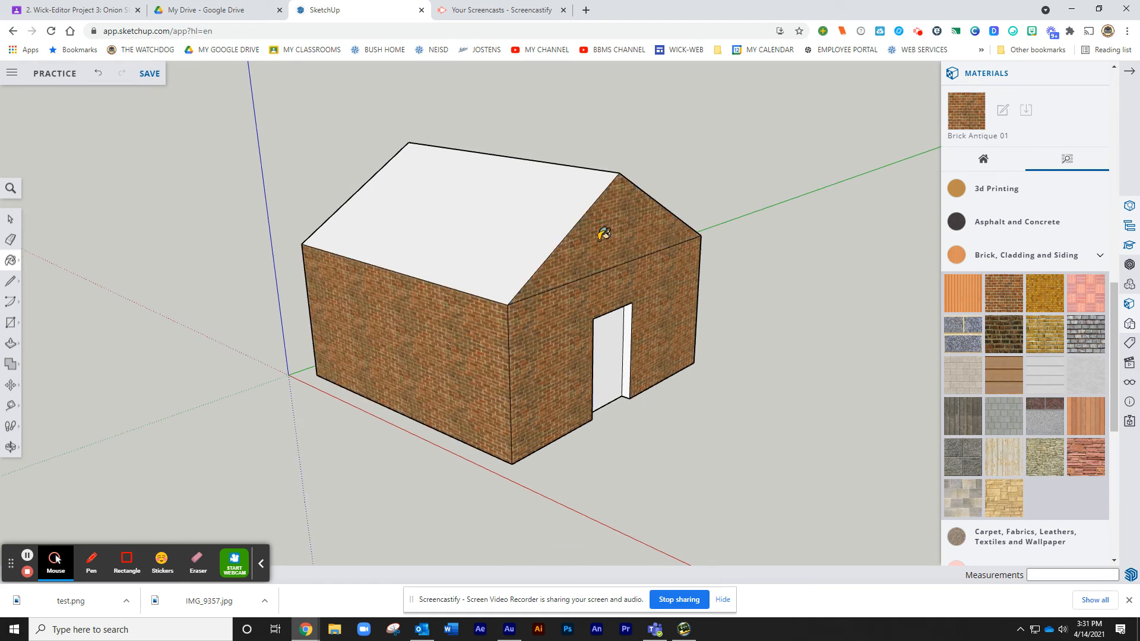
Paint the rear end wall and its gable with Brick Antique 01.
{"action": "middle_click_drag", "start_coordinate": [290, 315], "coordinate": [938, 359]}
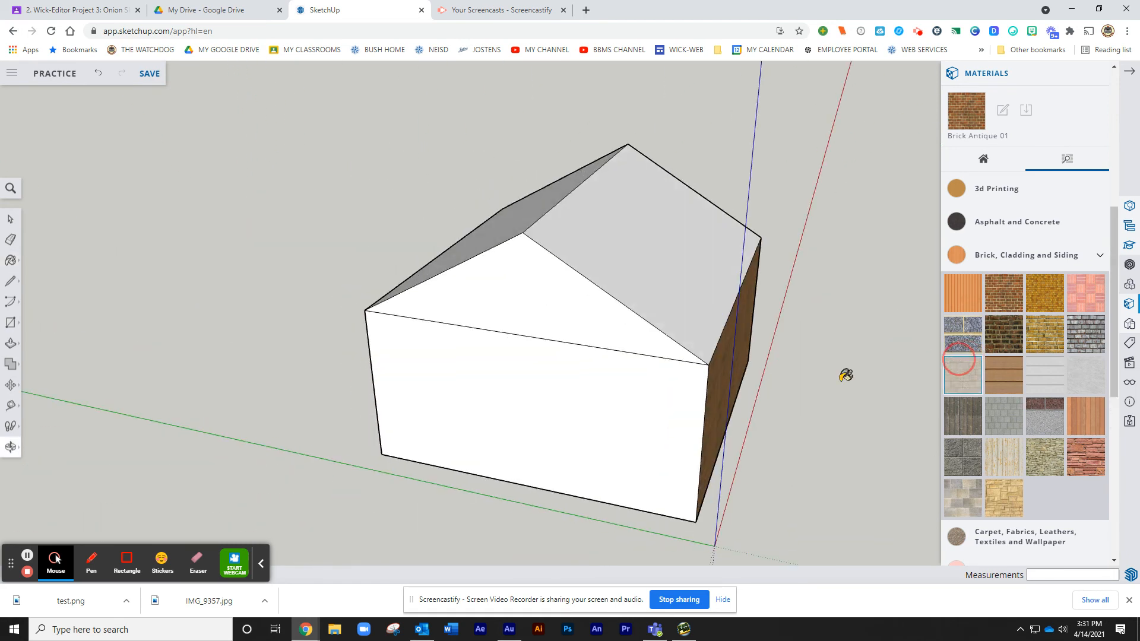
{"action": "left_click", "coordinate": [512, 409]}
{"action": "left_click", "coordinate": [553, 300]}
Paint the window and the recessed door face with the grey glass-block material from Glass and Mirrors.
{"action": "mouse_move", "coordinate": [445, 341]}
{"action": "middle_mouse_down"}
{"action": "mouse_move", "coordinate": [448, 358]}
{"action": "mouse_move", "coordinate": [722, 407]}
{"action": "mouse_move", "coordinate": [557, 396]}
{"action": "middle_mouse_up"}
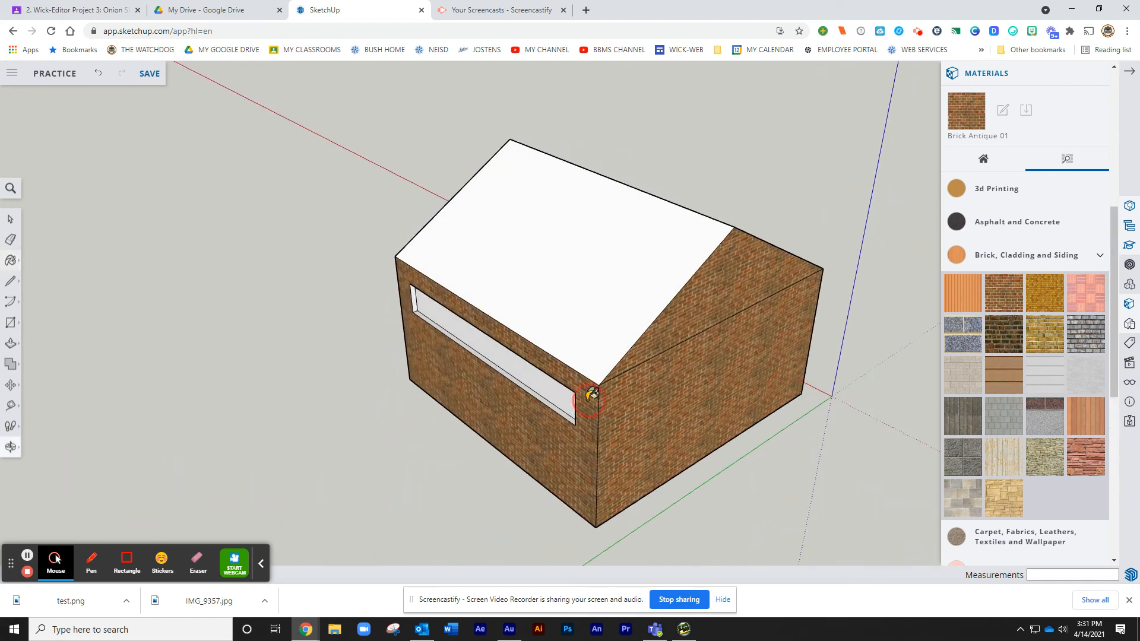
{"action": "mouse_move", "coordinate": [359, 387]}
{"action": "middle_mouse_down"}
{"action": "mouse_move", "coordinate": [469, 358]}
{"action": "mouse_move", "coordinate": [468, 241]}
{"action": "mouse_move", "coordinate": [502, 262]}
{"action": "middle_mouse_up"}
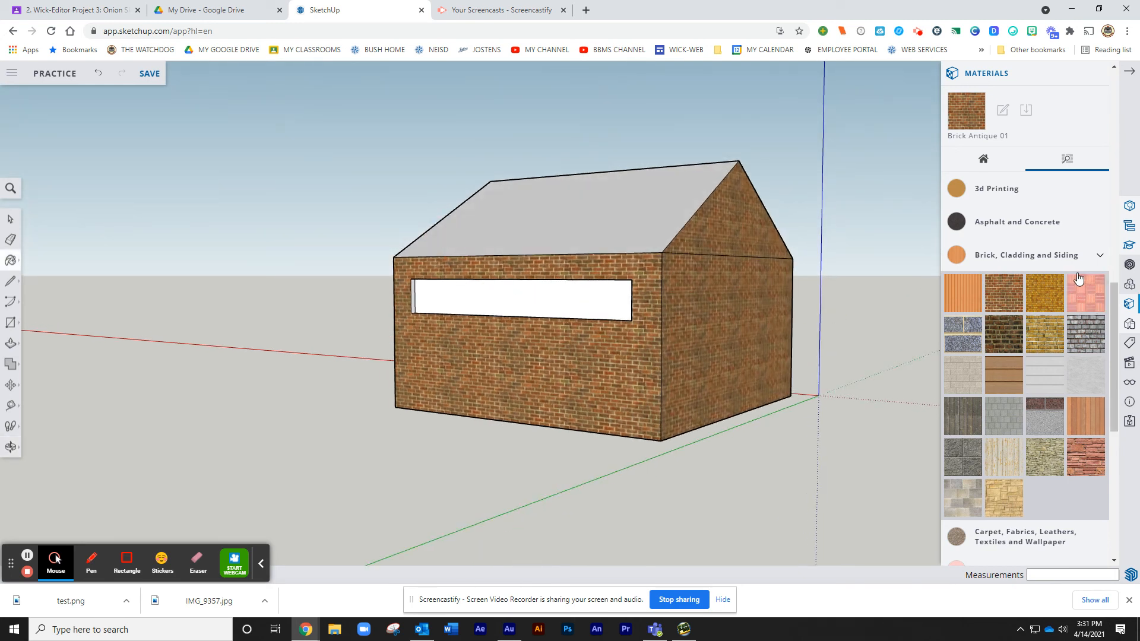
{"action": "scroll", "coordinate": [1063, 311], "scroll_direction": "down", "scroll_amount": 3}
{"action": "scroll", "coordinate": [1063, 311], "scroll_direction": "down", "scroll_amount": 2}
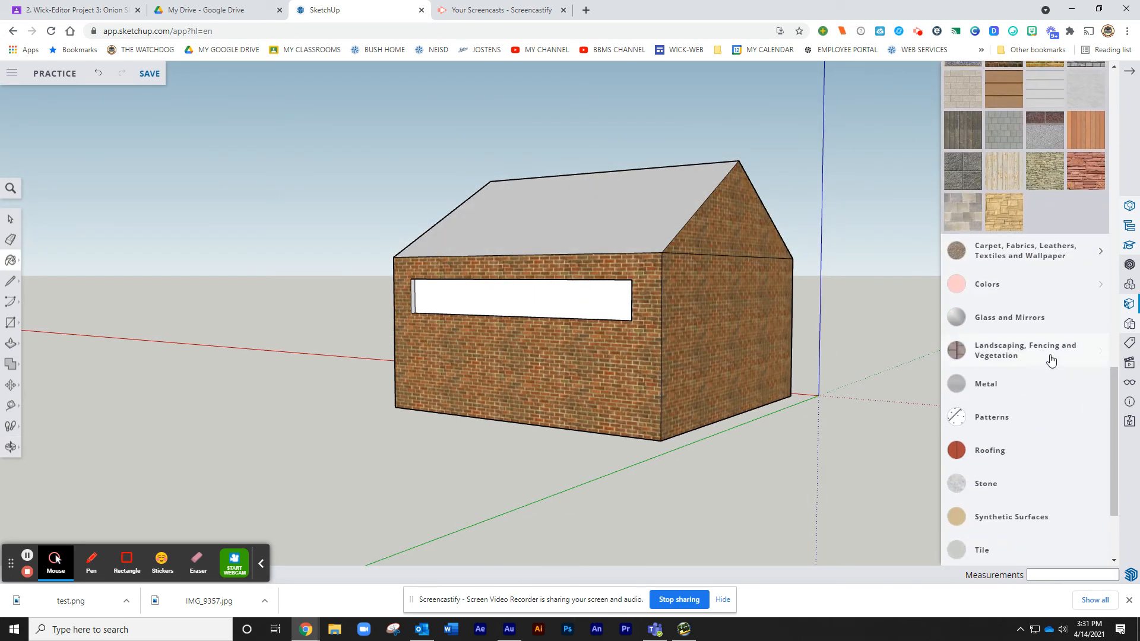
{"action": "left_click", "coordinate": [1003, 314]}
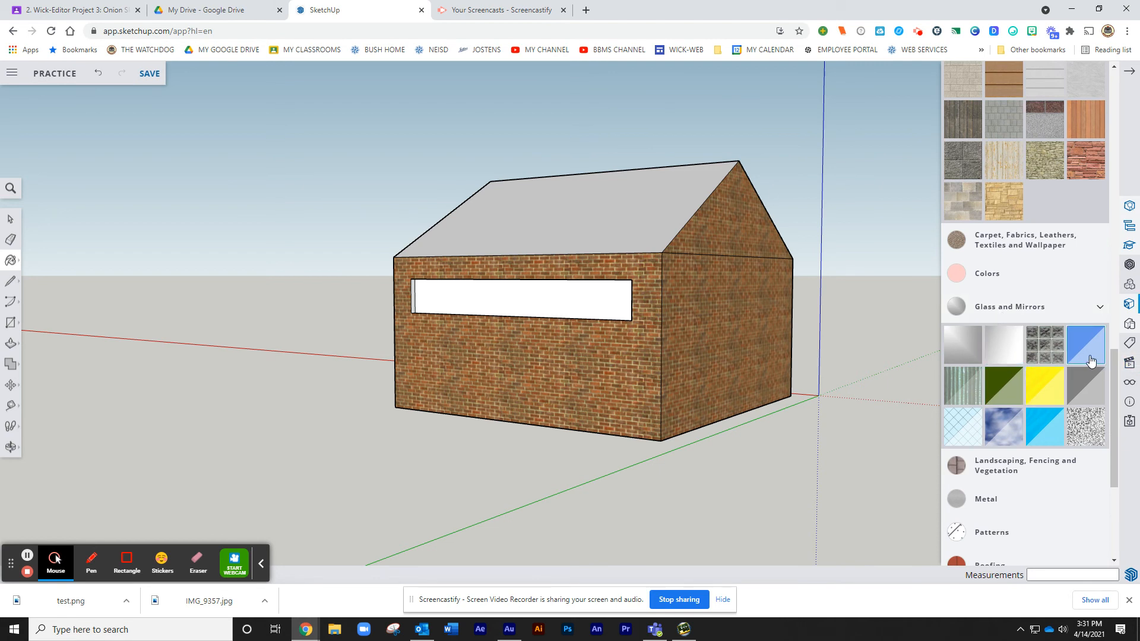
{"action": "left_click", "coordinate": [564, 291]}
{"action": "mouse_move", "coordinate": [341, 332]}
{"action": "middle_mouse_down"}
{"action": "mouse_move", "coordinate": [776, 400]}
{"action": "mouse_move", "coordinate": [521, 422]}
{"action": "mouse_move", "coordinate": [603, 438]}
{"action": "mouse_move", "coordinate": [461, 384]}
{"action": "mouse_move", "coordinate": [368, 448]}
{"action": "mouse_move", "coordinate": [413, 475]}
{"action": "mouse_move", "coordinate": [722, 471]}
{"action": "middle_mouse_up"}
{"action": "left_click", "coordinate": [462, 400]}
Paint both roof slopes with the dark grey scalloped shingle material from the Roofing category.
{"action": "scroll", "coordinate": [984, 420], "scroll_direction": "down", "scroll_amount": 4}
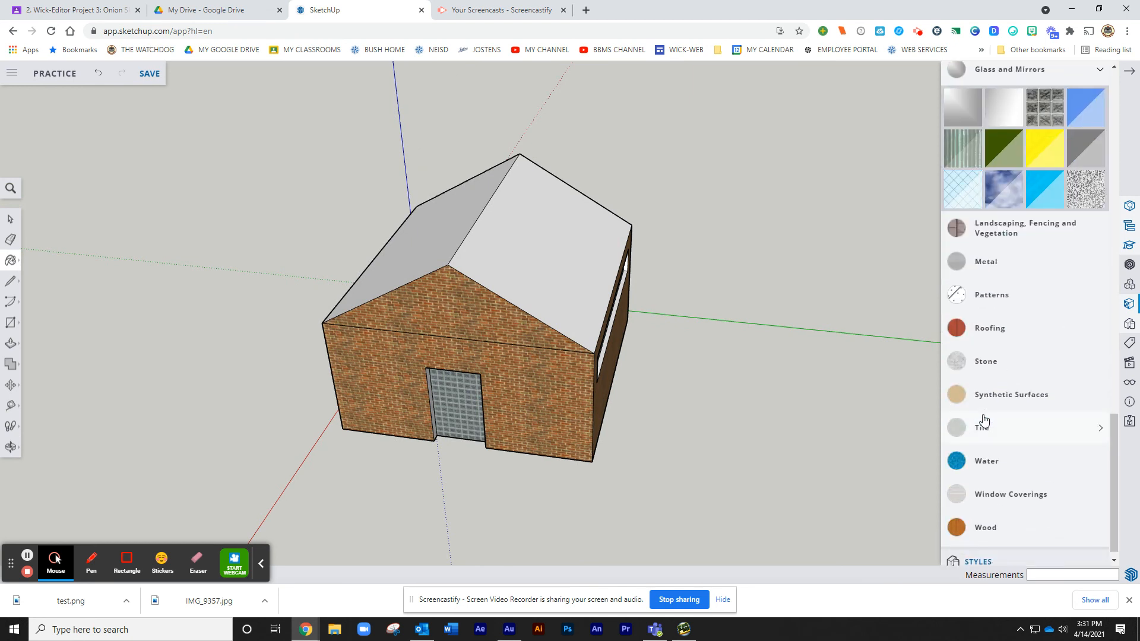
{"action": "left_click", "coordinate": [1020, 330]}
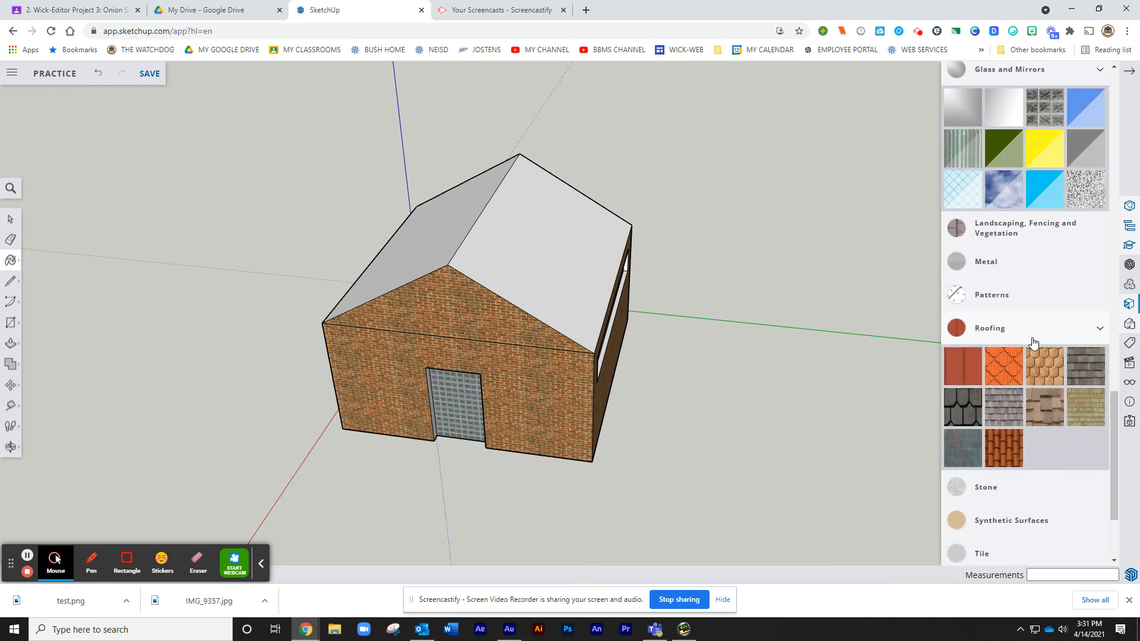
{"action": "scroll", "coordinate": [1062, 410], "scroll_direction": "up", "scroll_amount": 1}
{"action": "left_click", "coordinate": [955, 469]}
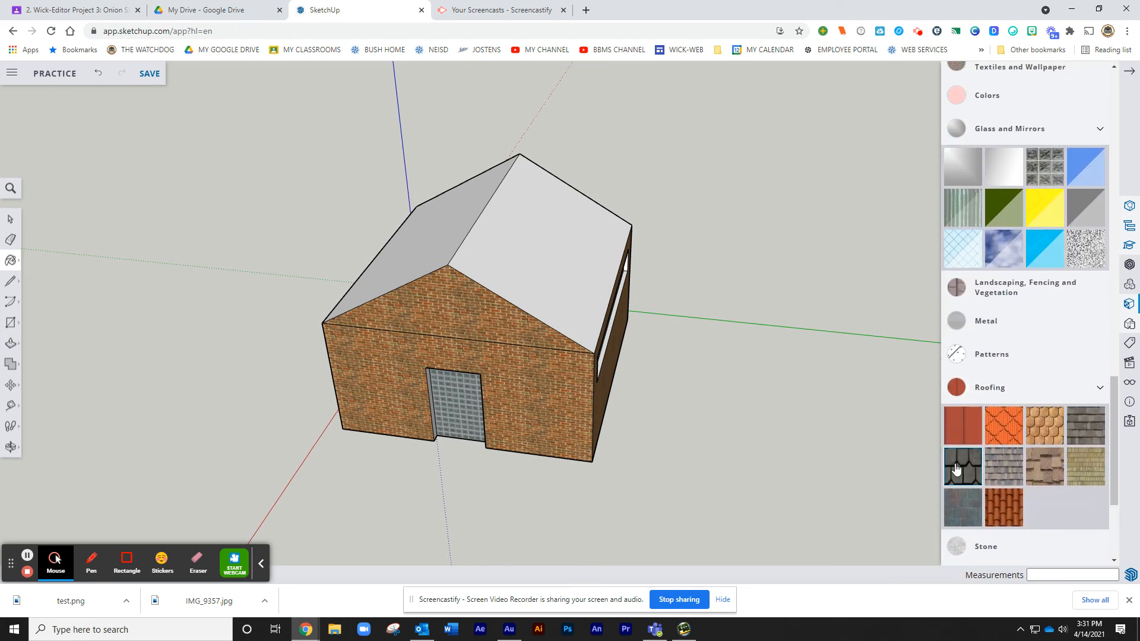
{"action": "left_click", "coordinate": [527, 257]}
{"action": "left_click", "coordinate": [449, 223]}
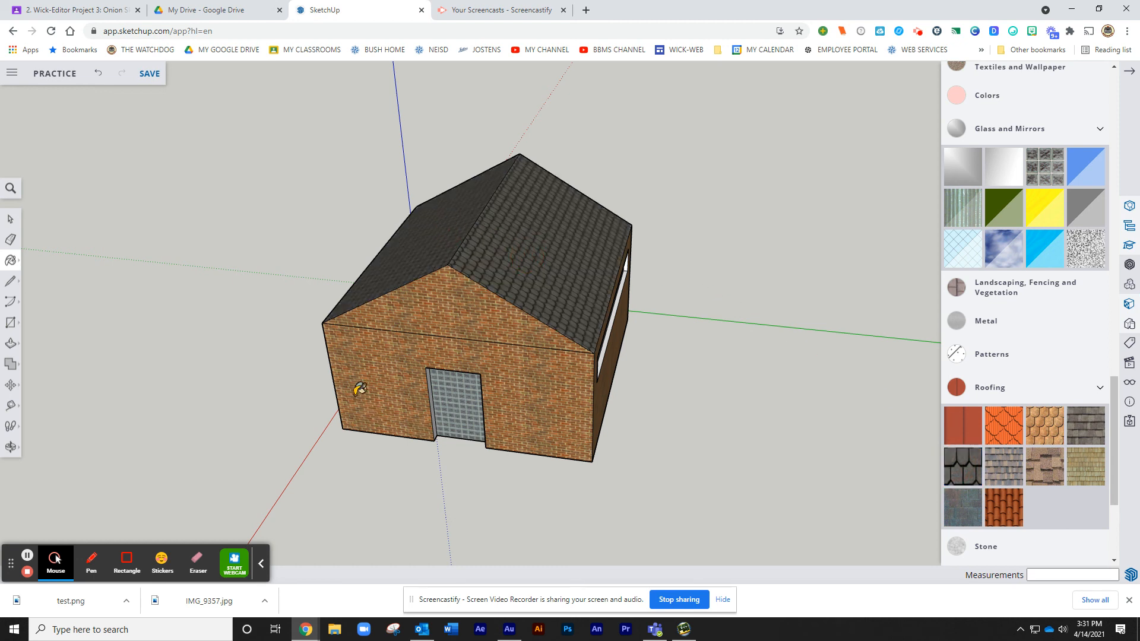
Delete the horizontal edge lines separating the gables from the walls on the door end and the rear end.
{"action": "middle_click_drag", "start_coordinate": [351, 379], "coordinate": [692, 354]}
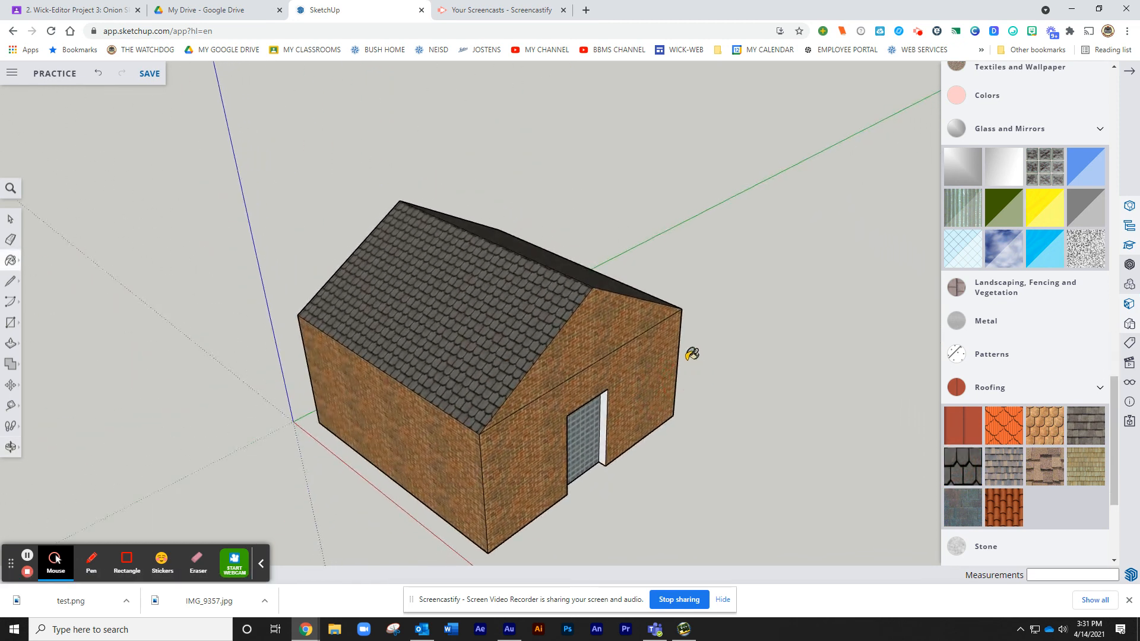
{"action": "scroll", "coordinate": [691, 354], "scroll_direction": "down", "scroll_amount": 3}
{"action": "middle_click_drag", "start_coordinate": [612, 390], "coordinate": [248, 334]}
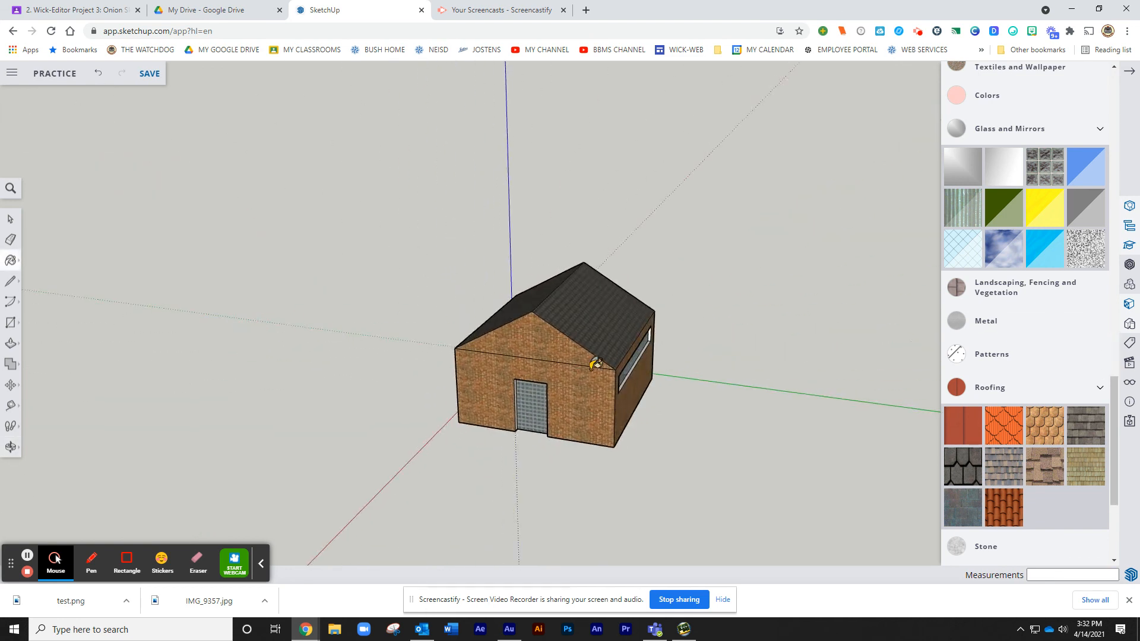
{"action": "key", "text": "b"}
{"action": "scroll", "coordinate": [659, 397], "scroll_direction": "up", "scroll_amount": 3}
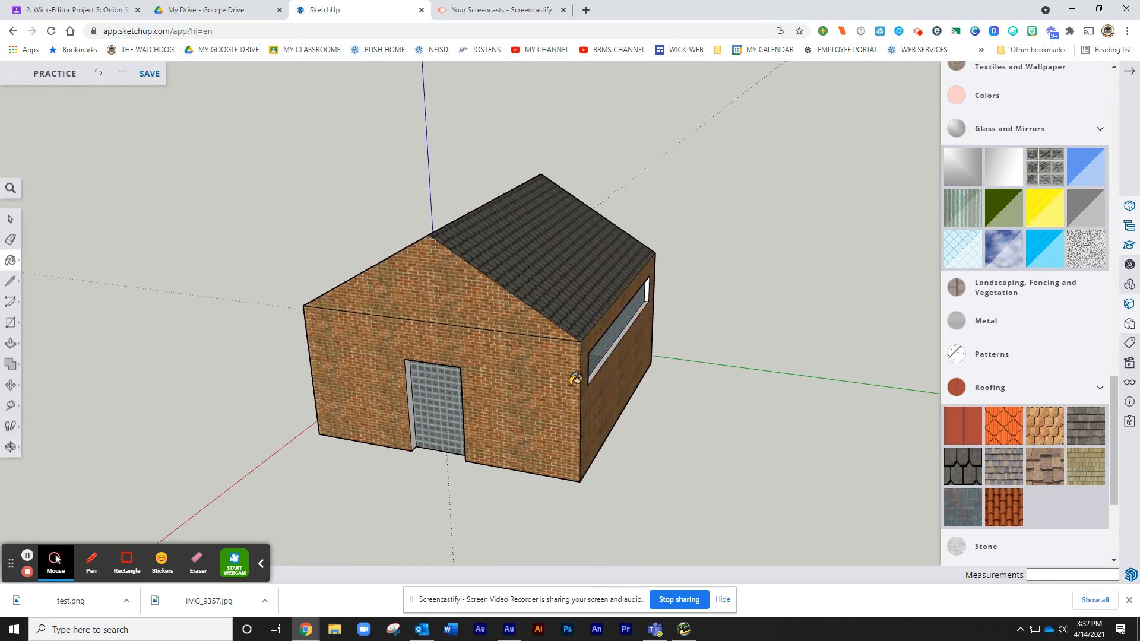
{"action": "left_click", "coordinate": [11, 222]}
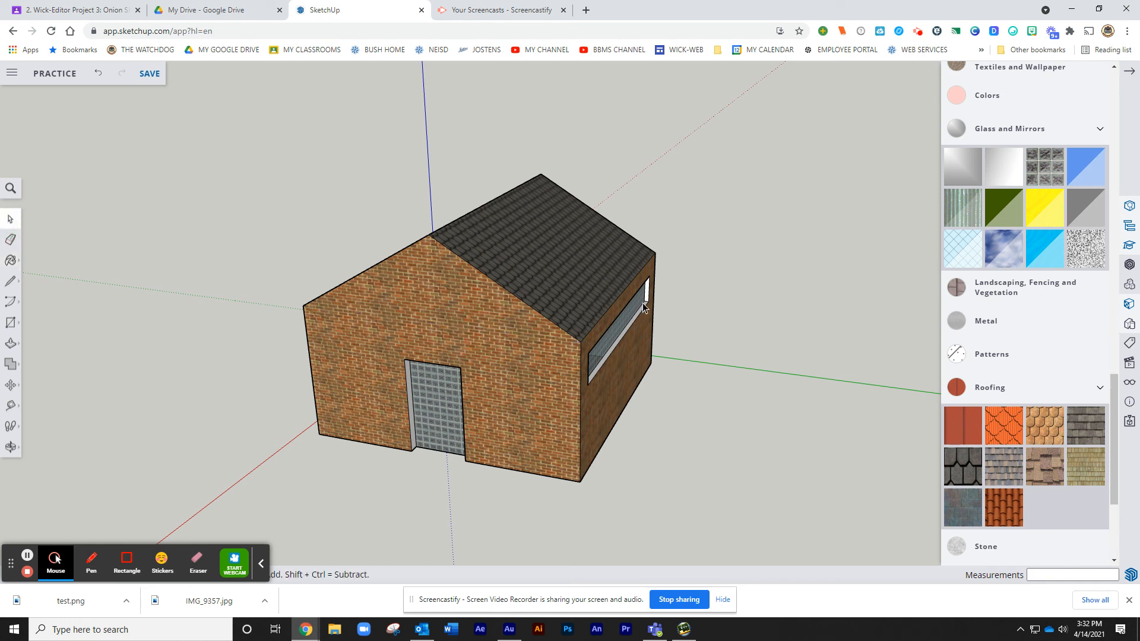
{"action": "middle_click_drag", "start_coordinate": [642, 303], "coordinate": [651, 326]}
{"action": "left_click", "coordinate": [654, 324]}
{"action": "key", "text": "Delete"}
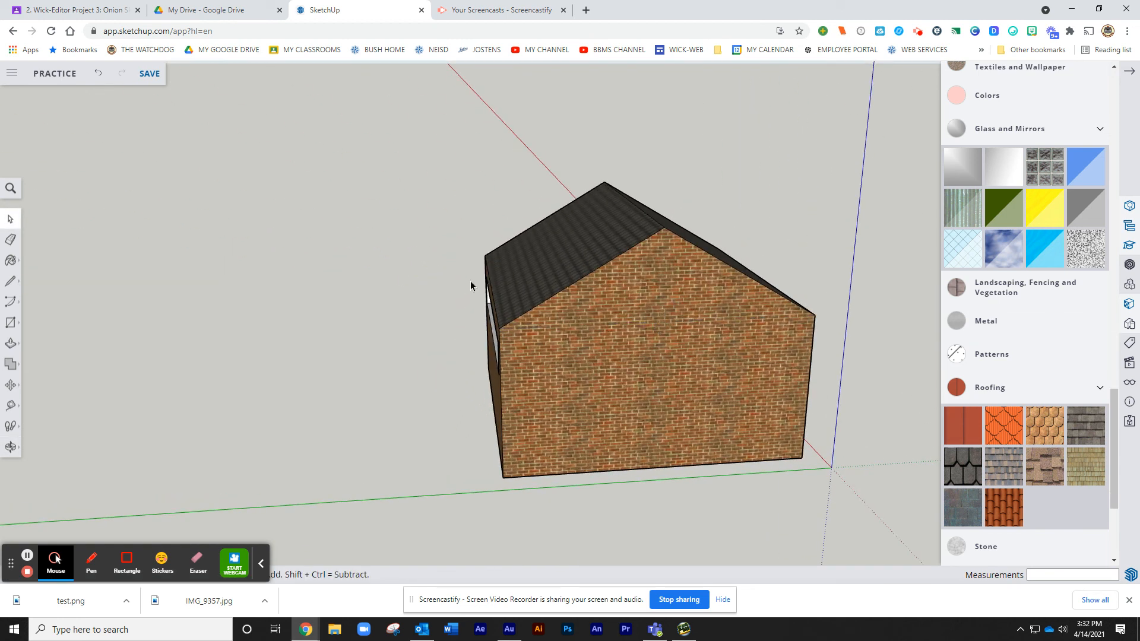
Examine the finished house from the door side, checking its roof, brick walls and recessed door.
{"action": "middle_click_drag", "start_coordinate": [629, 333], "coordinate": [372, 390]}
{"action": "scroll", "coordinate": [440, 399], "scroll_direction": "down", "scroll_amount": 2}
{"action": "middle_click_drag", "start_coordinate": [480, 421], "coordinate": [557, 464]}
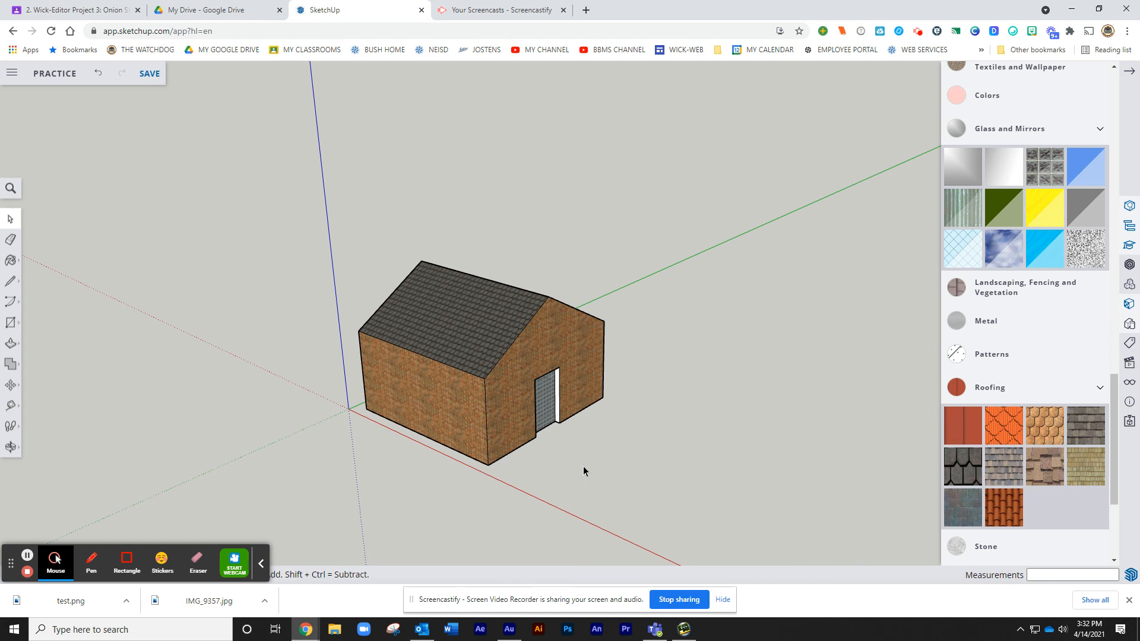
{"action": "scroll", "coordinate": [582, 466], "scroll_direction": "down", "scroll_amount": 3}
{"action": "middle_click_drag", "start_coordinate": [583, 466], "coordinate": [620, 480]}
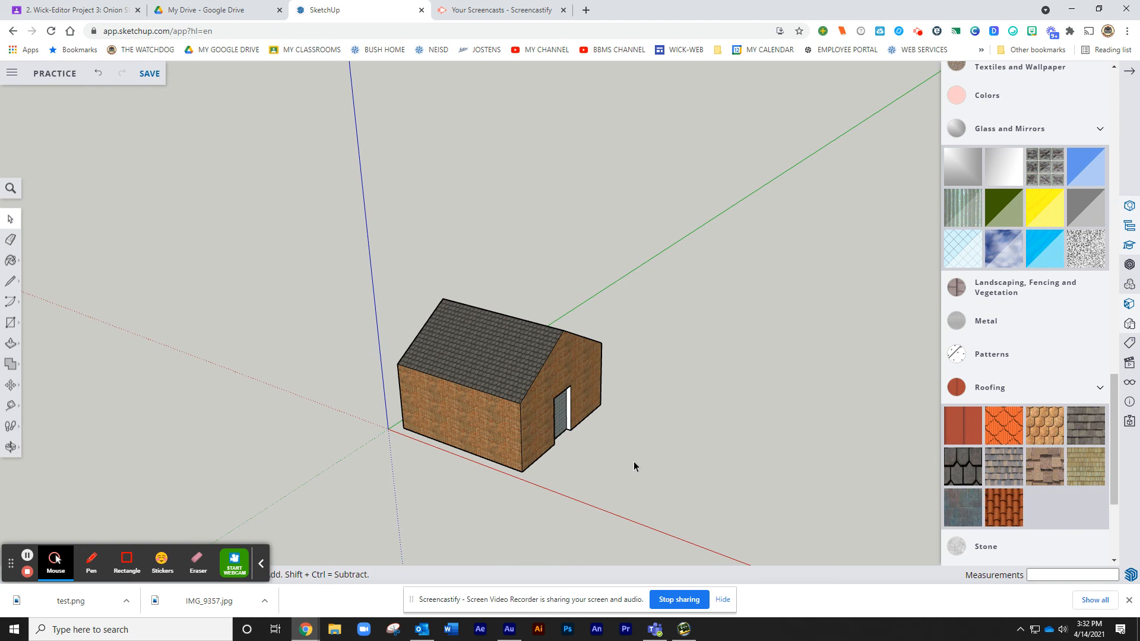
{"action": "scroll", "coordinate": [633, 466], "scroll_direction": "down", "scroll_amount": 1}
{"action": "scroll", "coordinate": [634, 466], "scroll_direction": "up", "scroll_amount": 4}
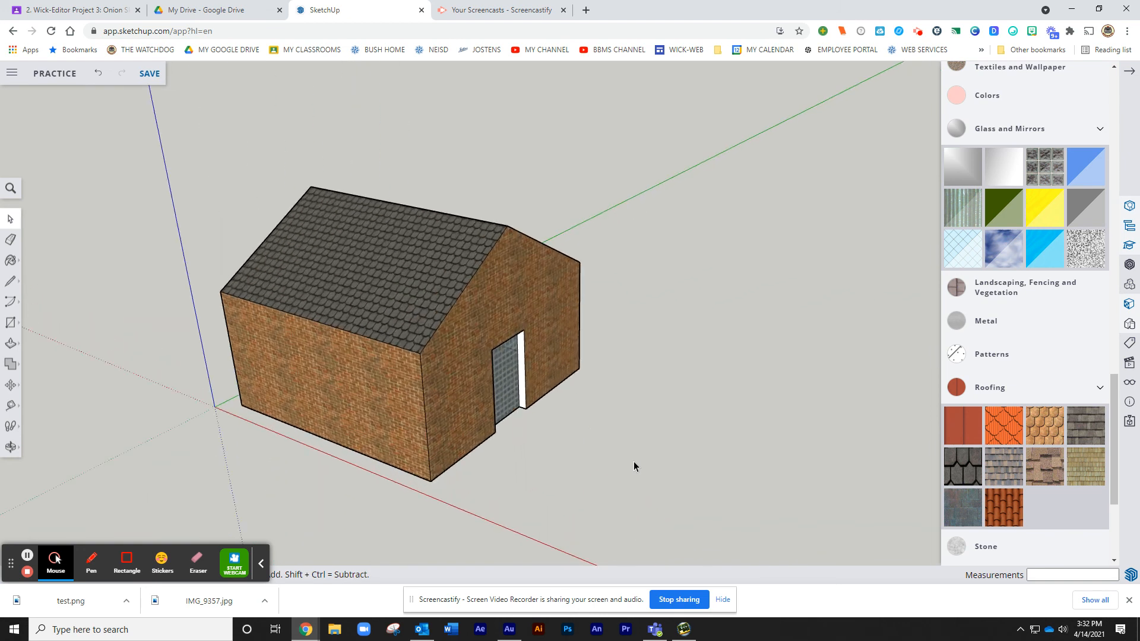